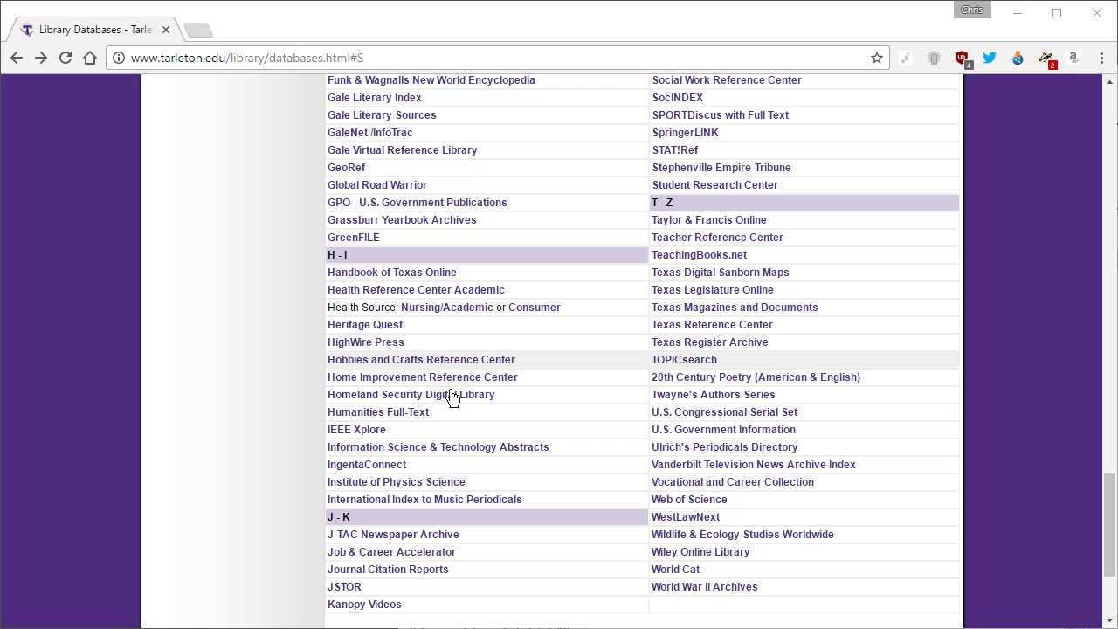
Open IEEE Xplore from the H–I section of the library's databases list.
left_click(360, 429)
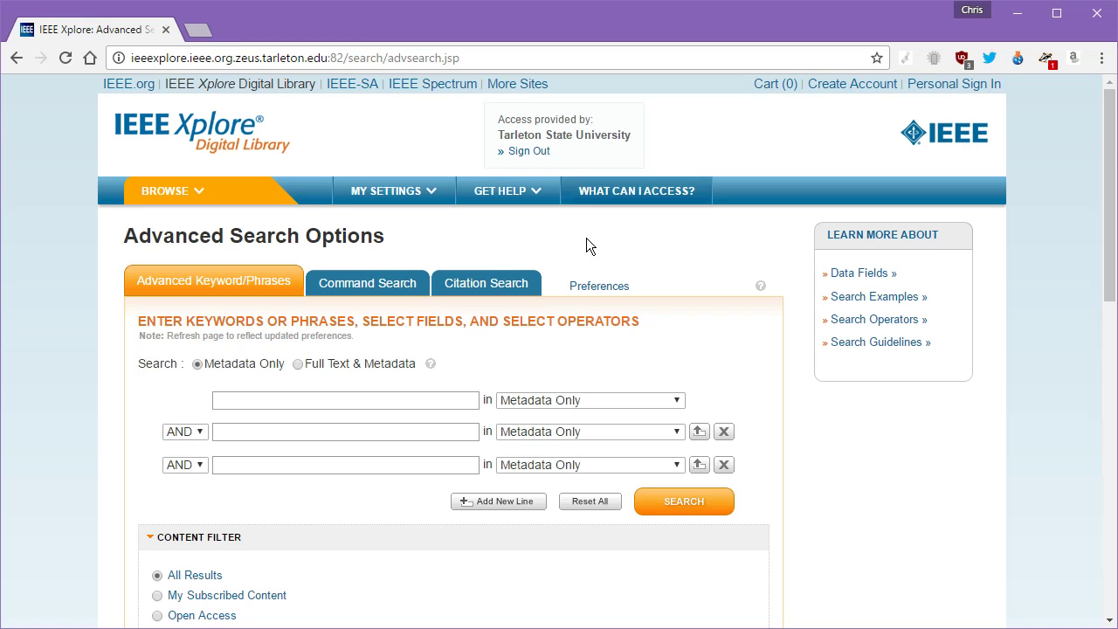
Search for 'Encrypted Hard Drives' in the first Advanced Keyword/Phrases box.
scroll(586, 241, "down", 2)
left_click(326, 225)
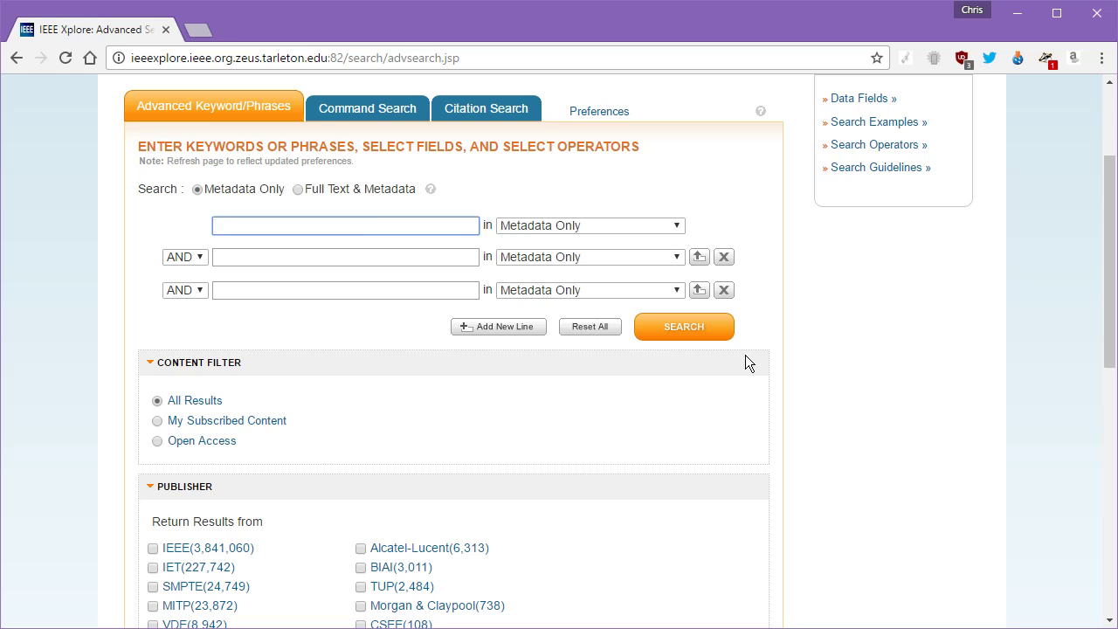
type("Enc")
type("rypted Hard Driv")
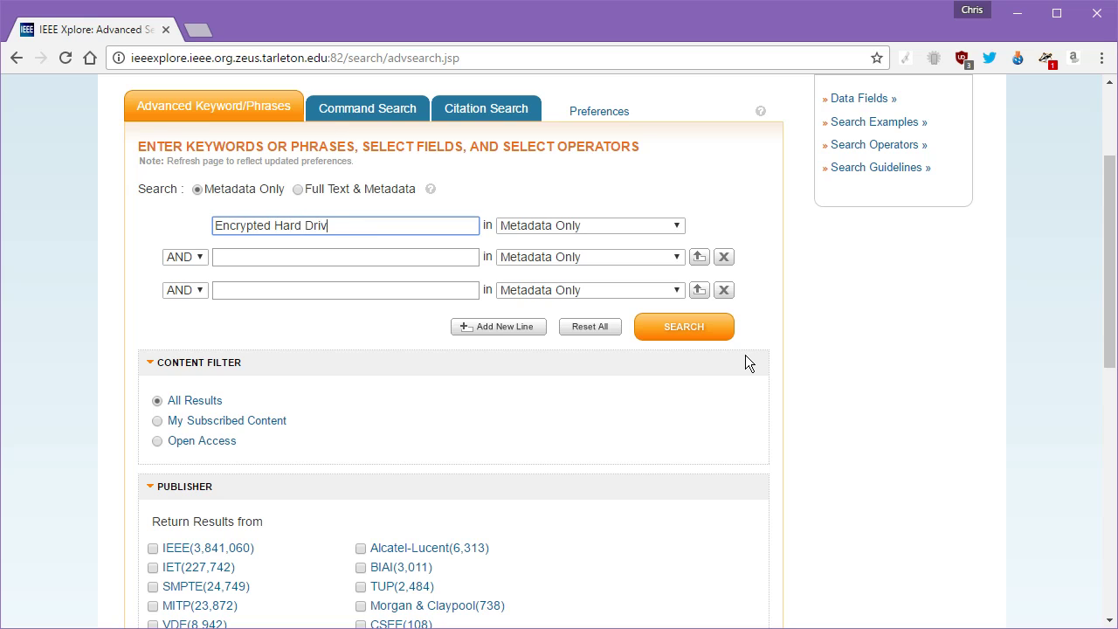
type("es")
key("Return")
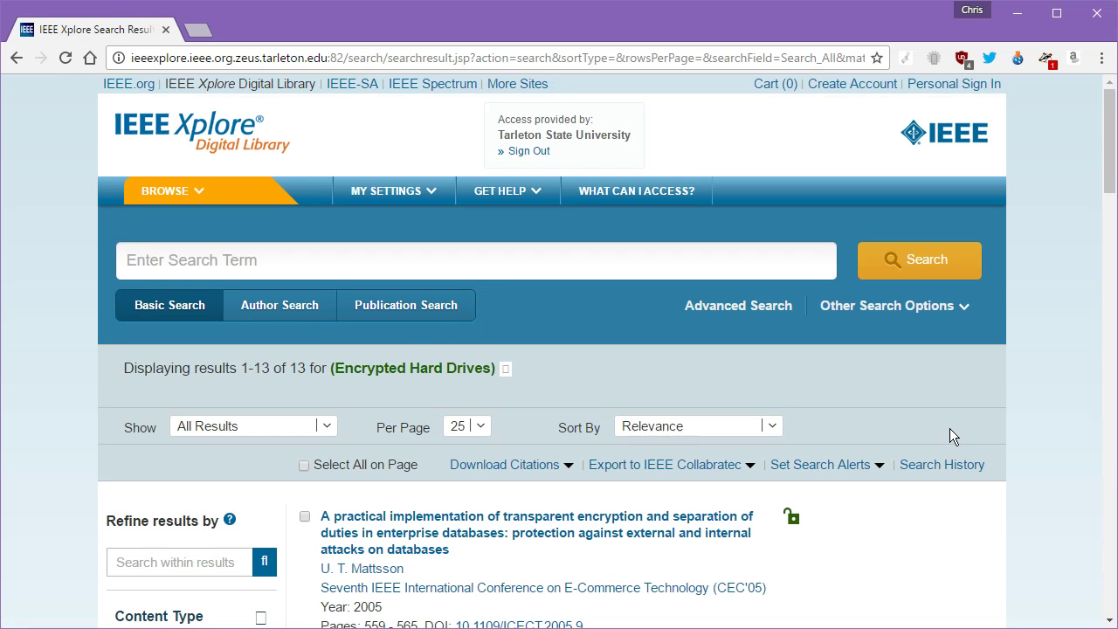
Refine the Encrypted Hard Drives results to the Conference Publications content type.
scroll(951, 432, "down", 1)
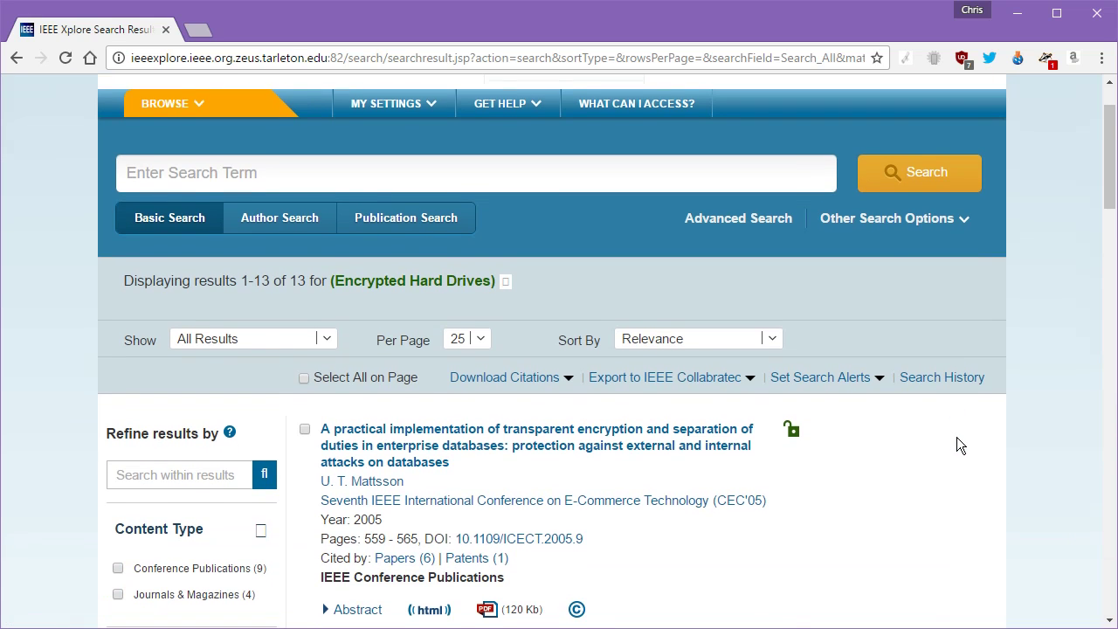
scroll(957, 437, "down", 1)
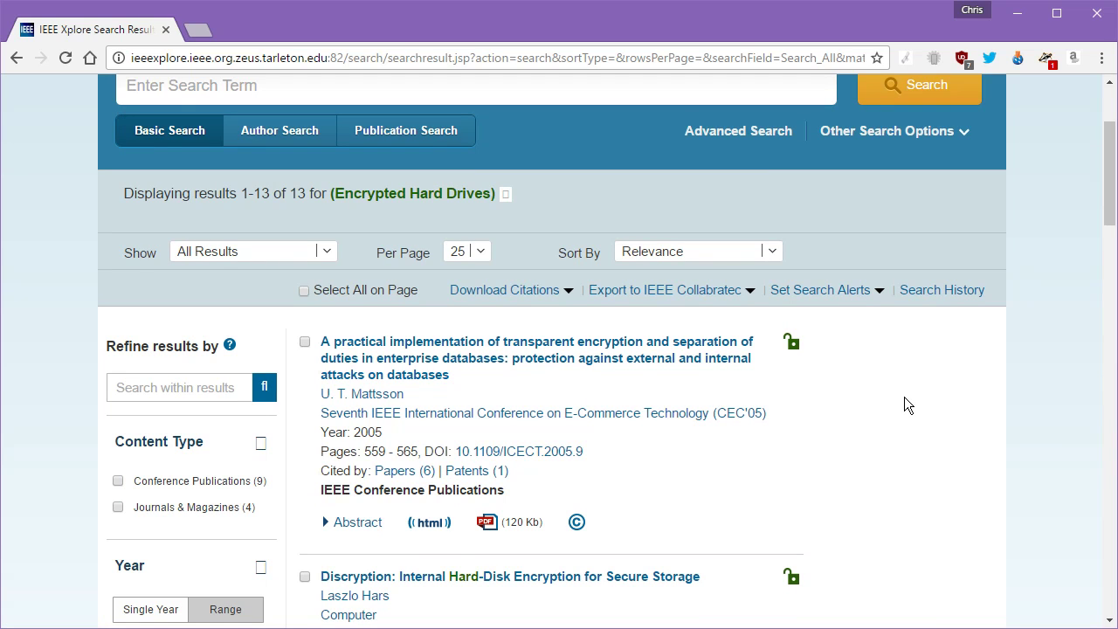
left_click(119, 481)
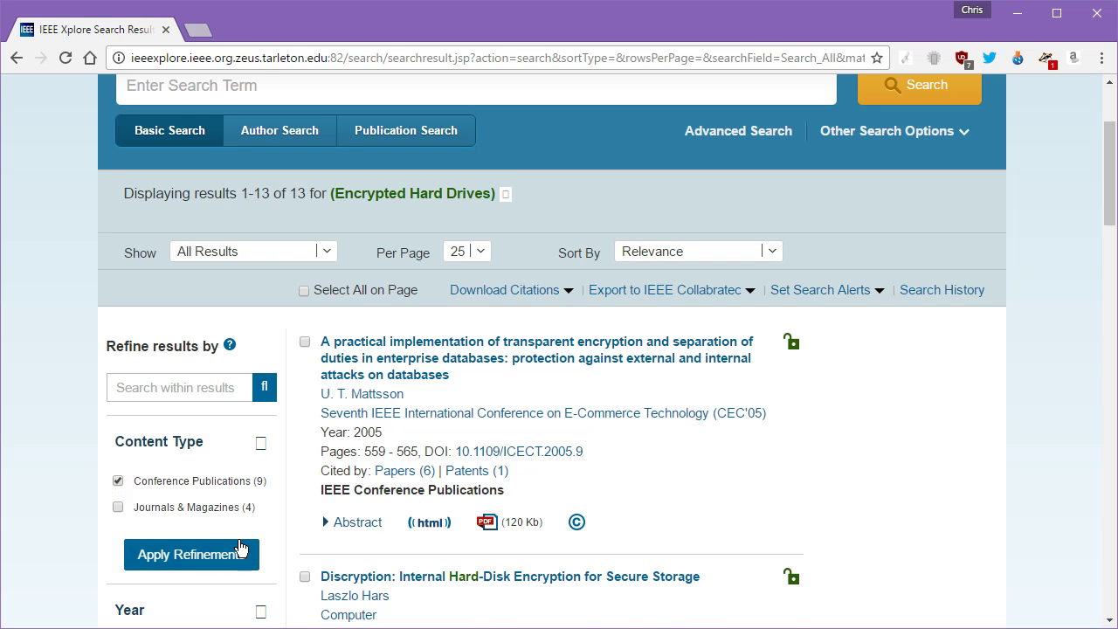
scroll(241, 549, "down", 2)
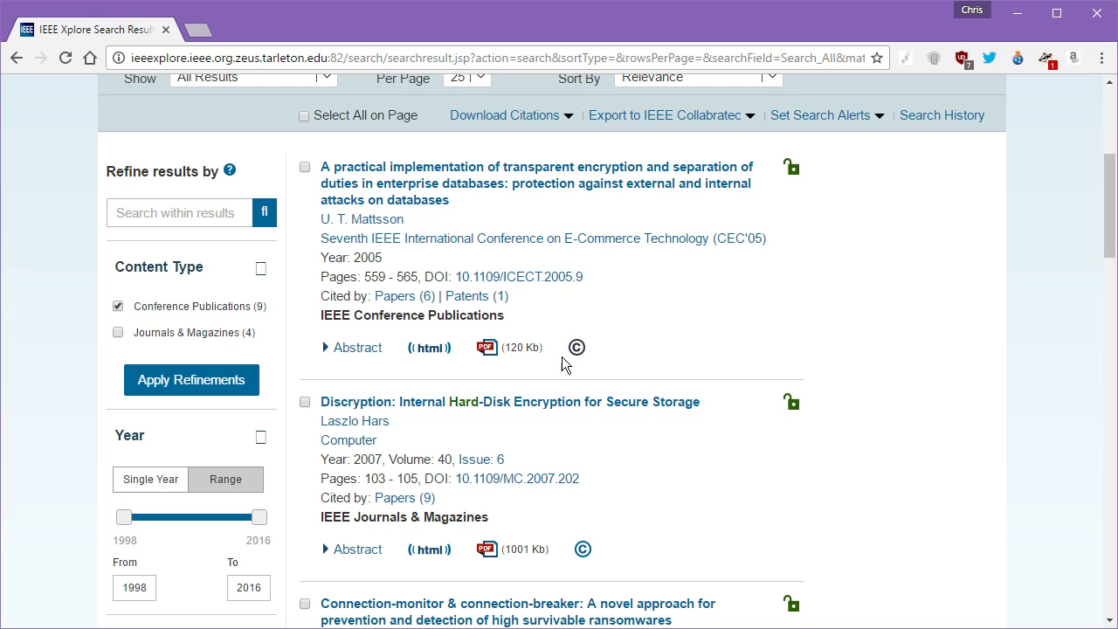
scroll(524, 354, "up", 4)
Run a new basic search for 'Encrypted Storage' and briefly highlight the first result's title.
left_click(281, 260)
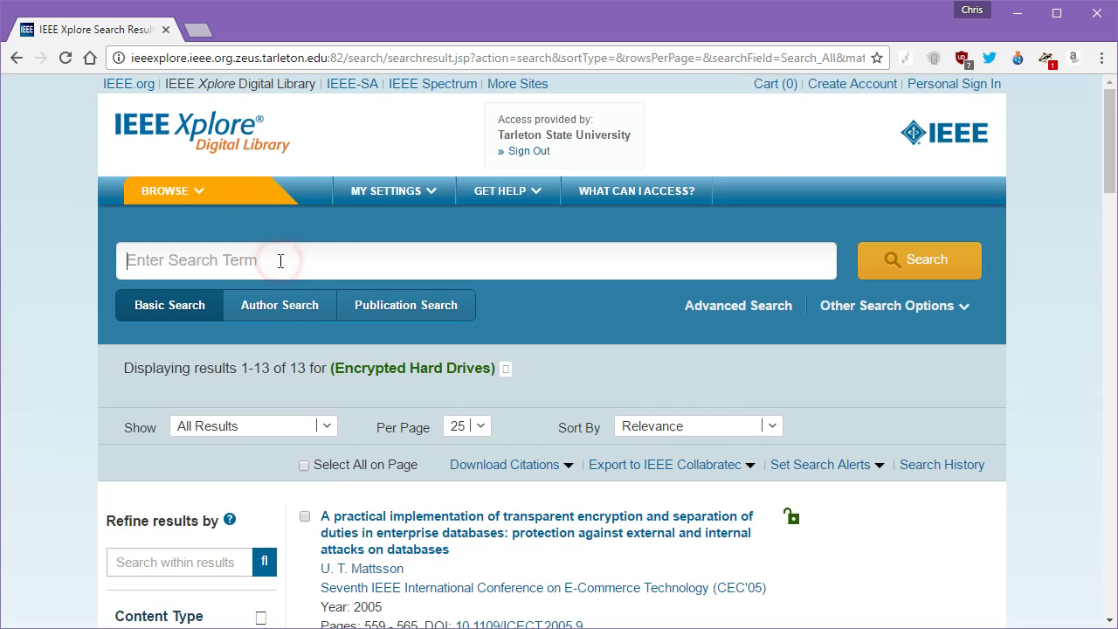
type("E")
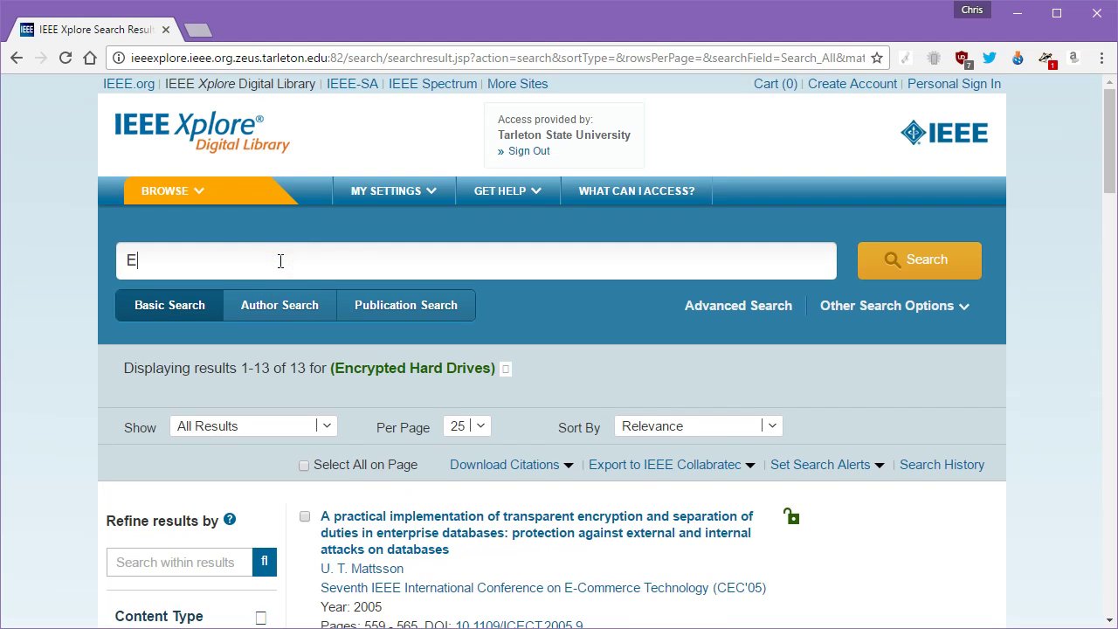
type("ncrypted Storage")
key("Return")
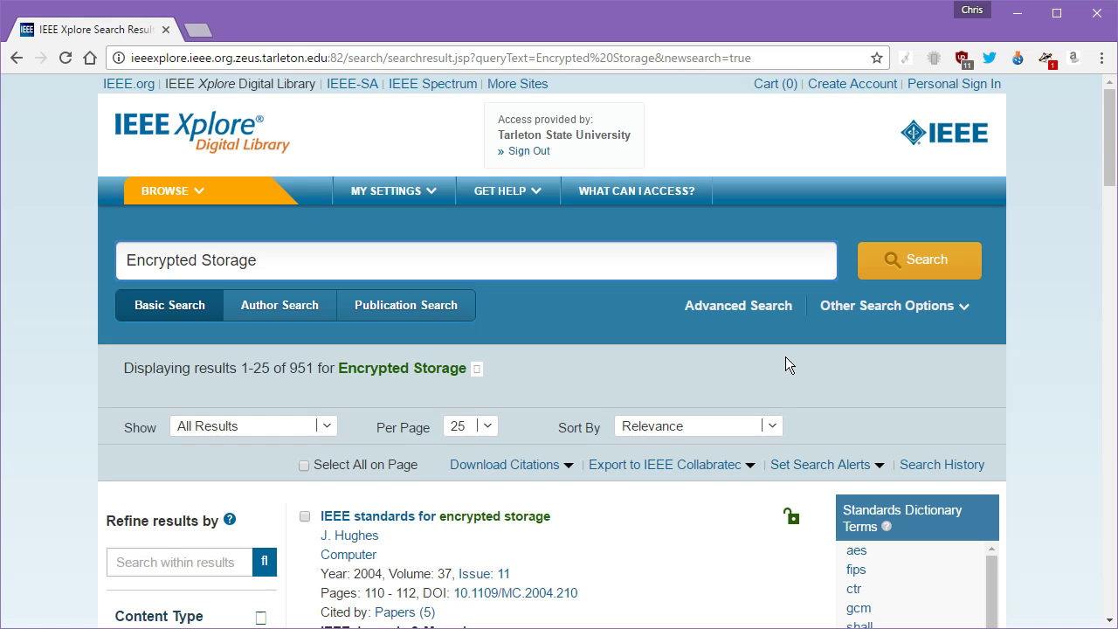
scroll(769, 367, "down", 2)
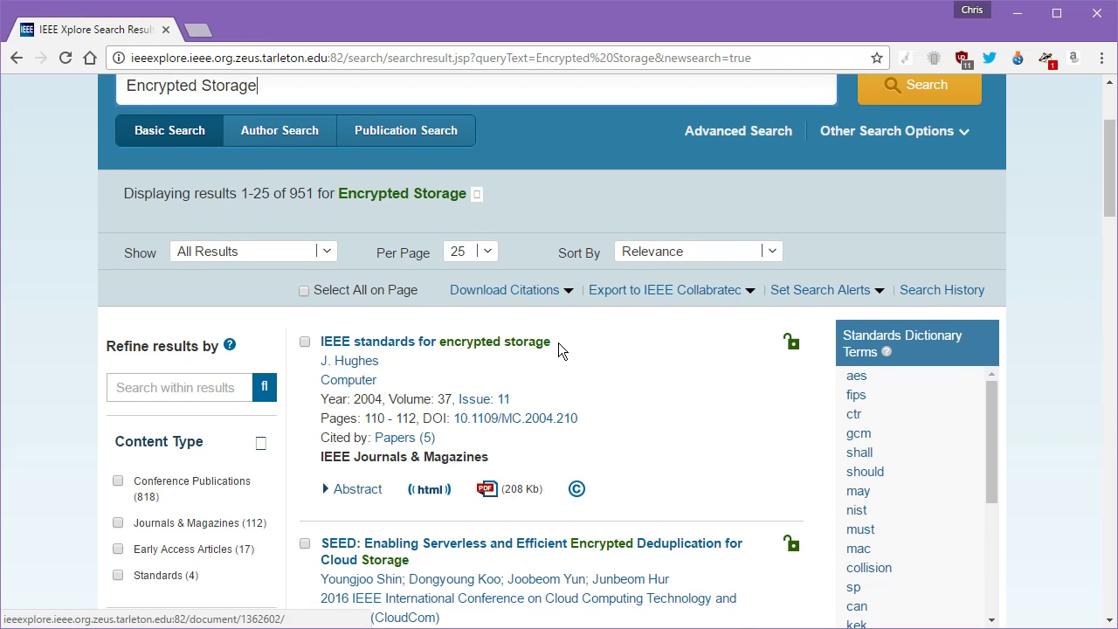
left_click_drag(559, 342, 326, 346)
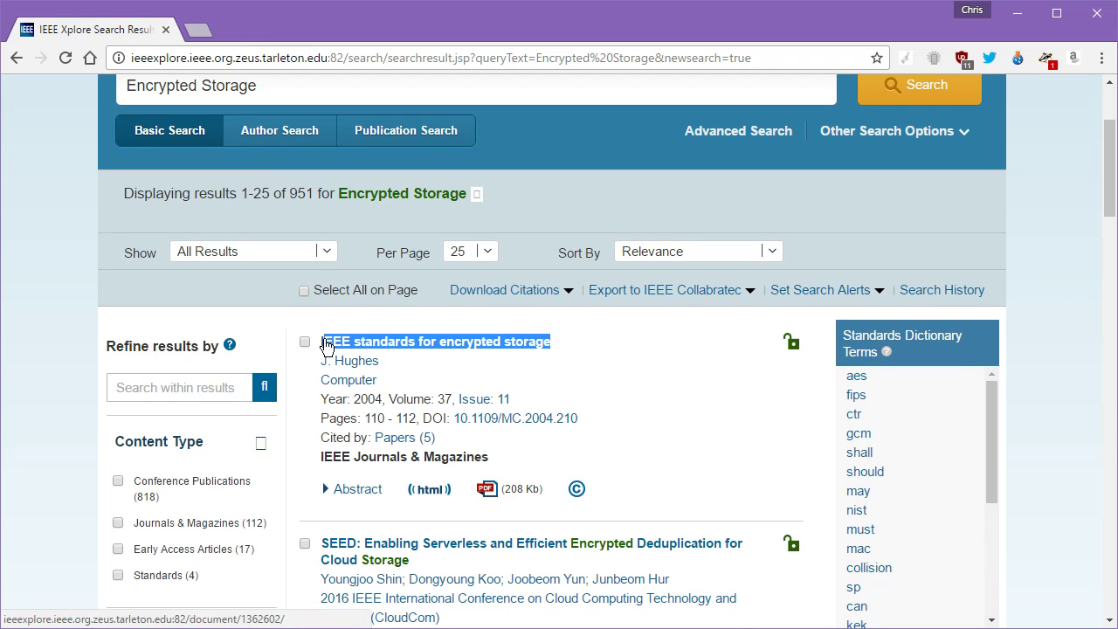
left_click(562, 366)
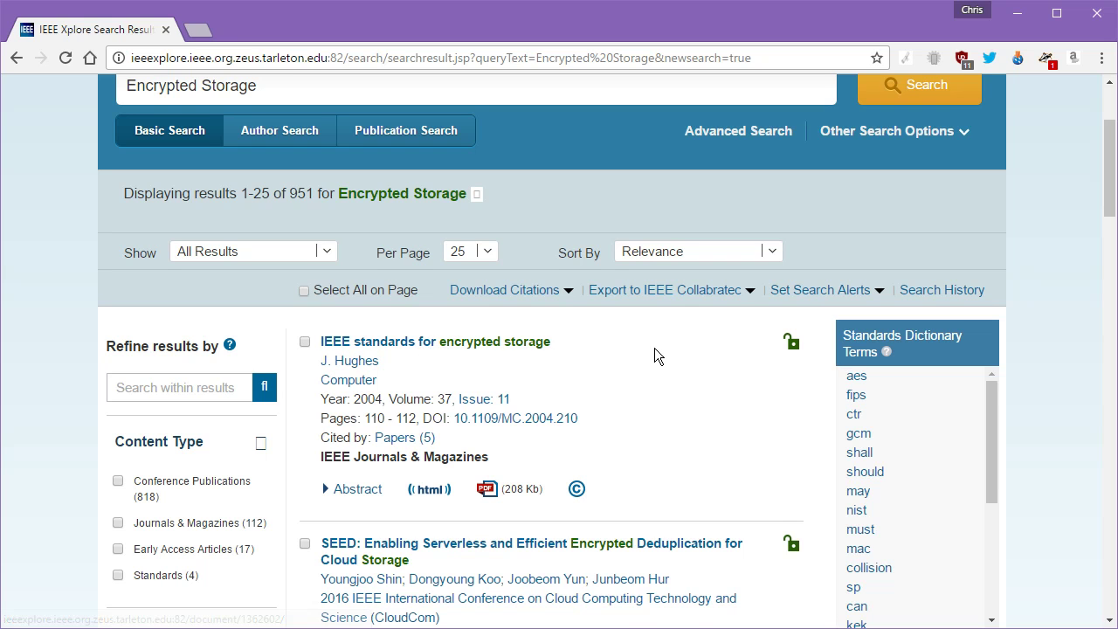
Scroll the Encrypted Storage results down to the 2015 paper 'Improving the Detection of Encrypted Data on Storage Devices'.
scroll(657, 356, "down", 4)
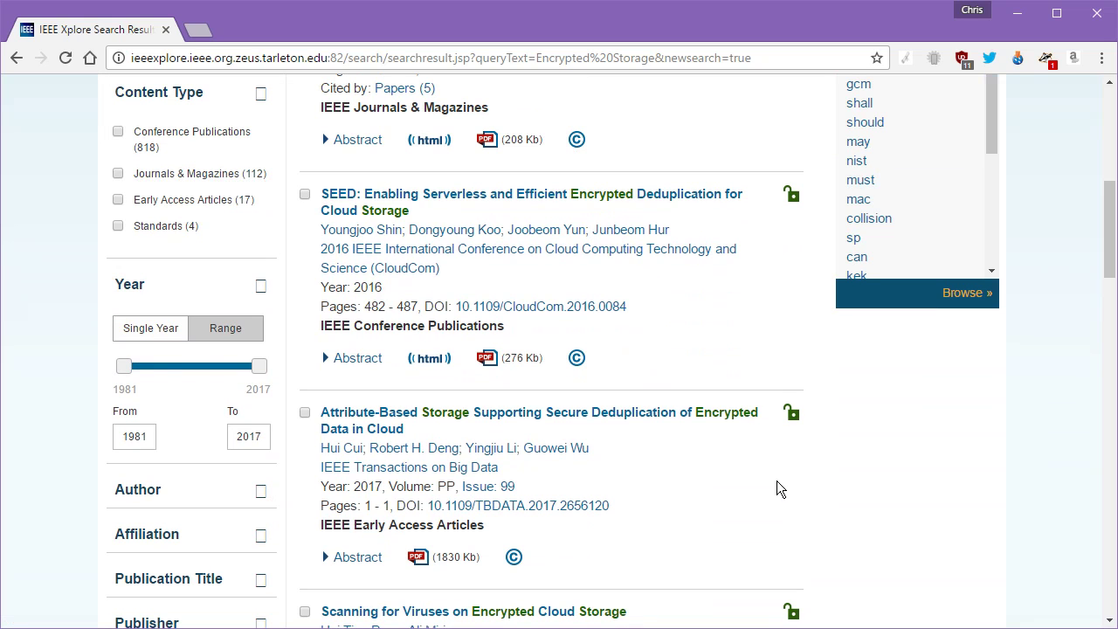
scroll(756, 472, "down", 3)
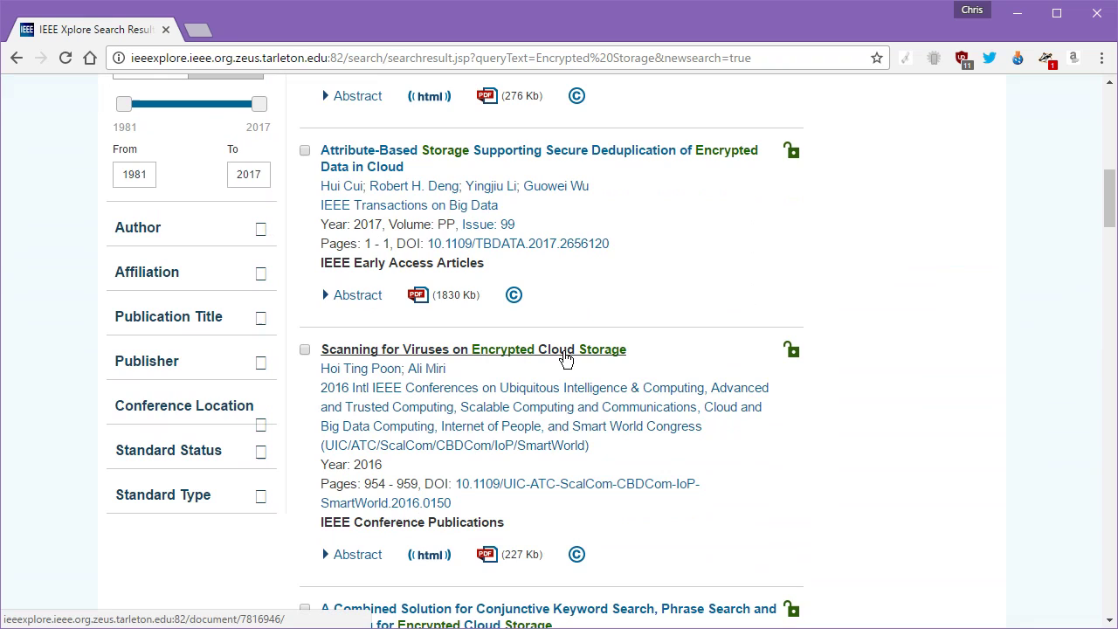
scroll(566, 358, "down", 6)
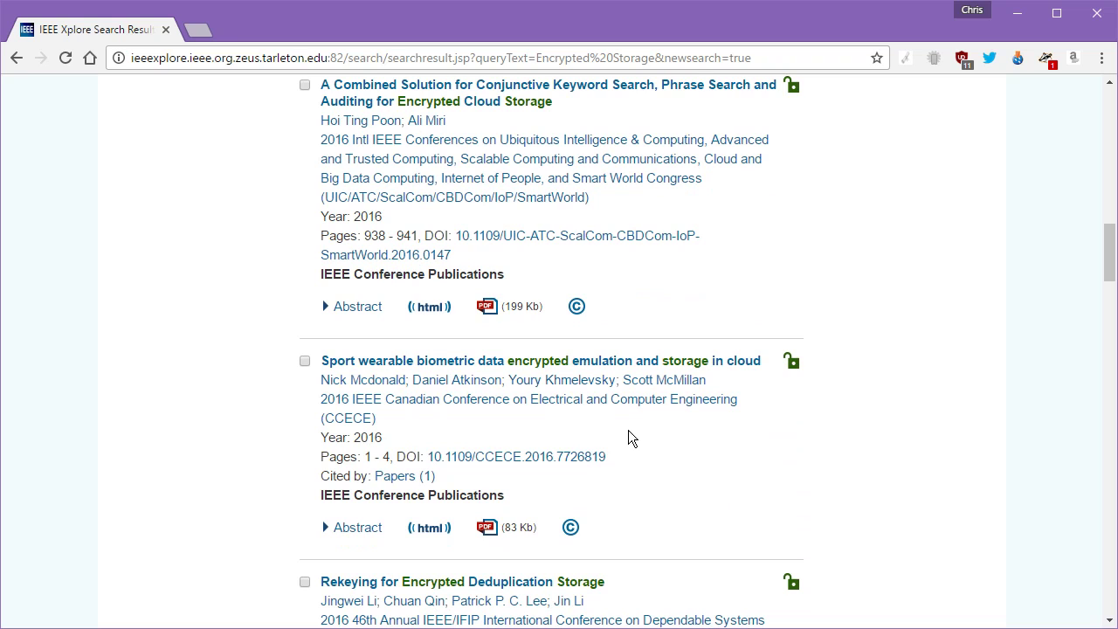
scroll(628, 430, "down", 4)
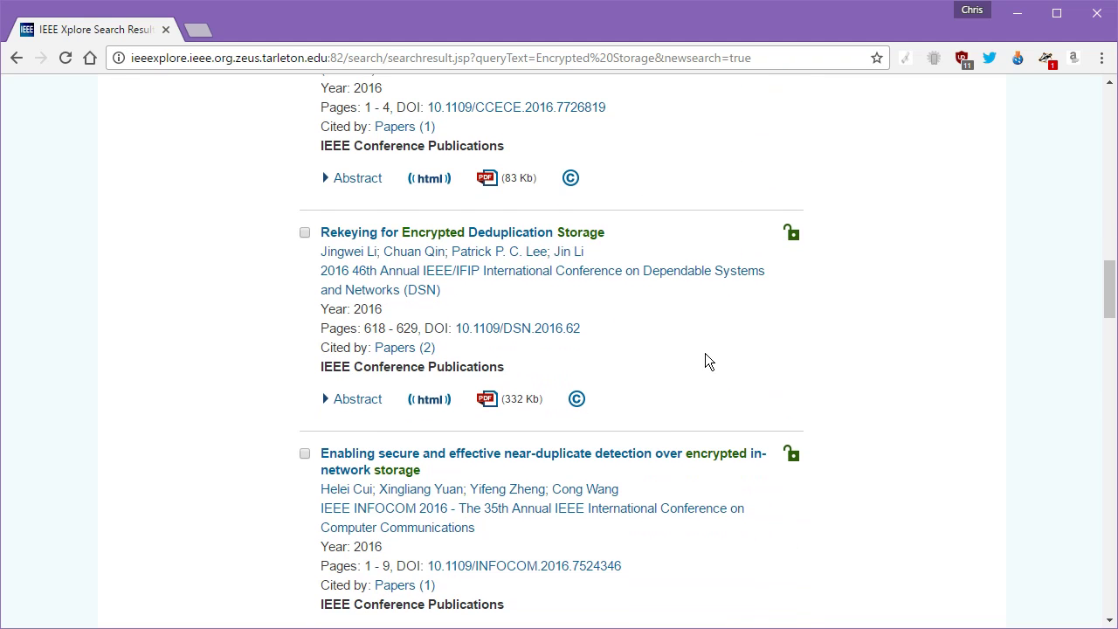
scroll(706, 363, "down", 3)
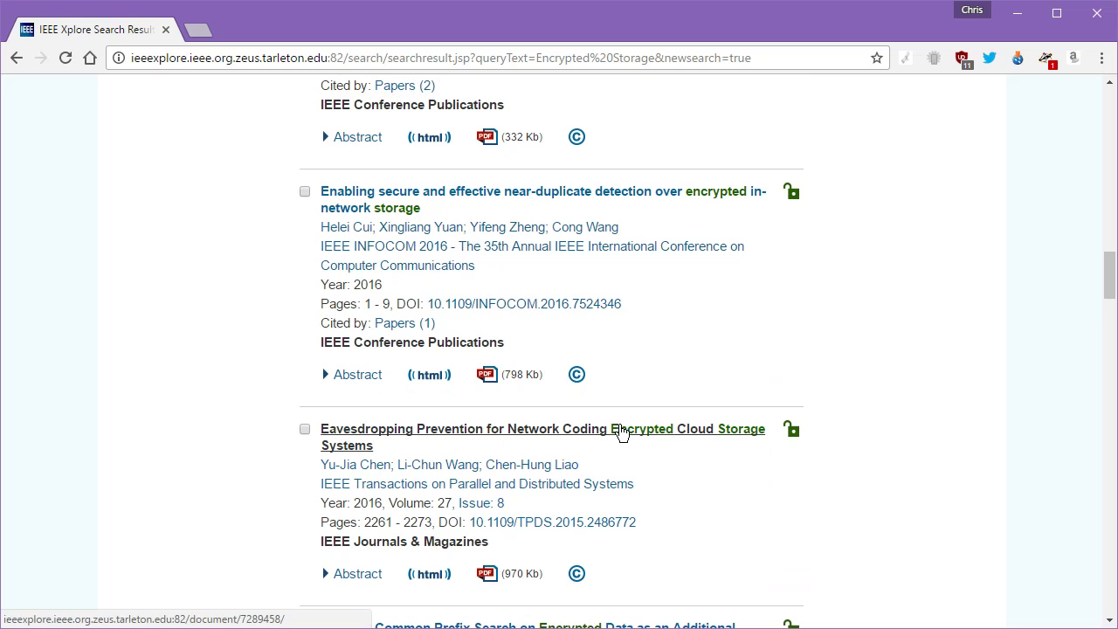
scroll(689, 437, "down", 3)
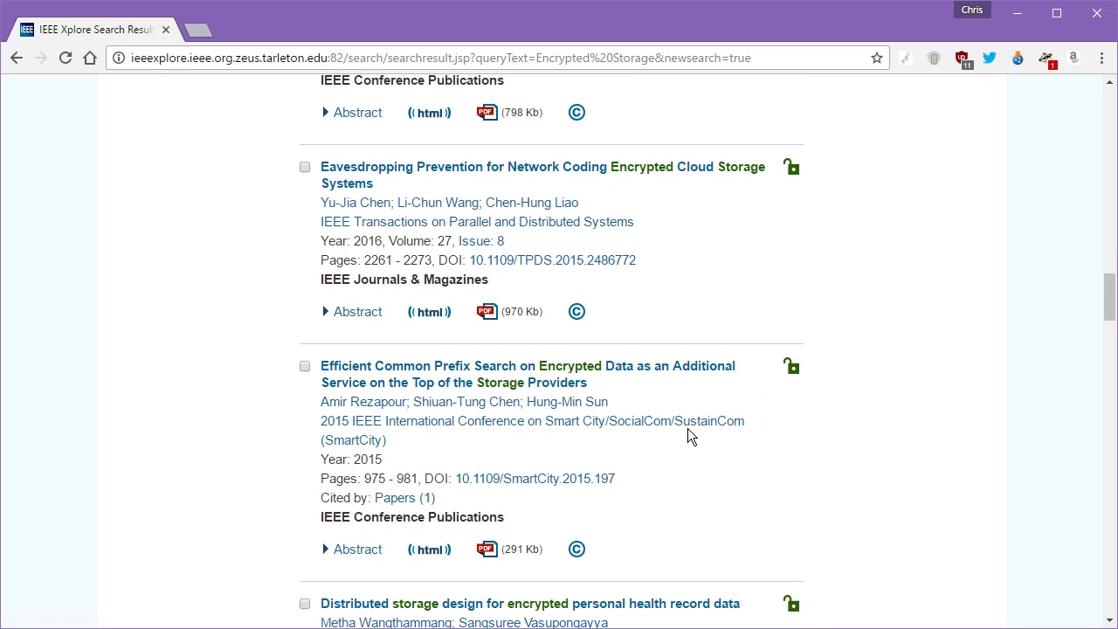
scroll(688, 429, "down", 2)
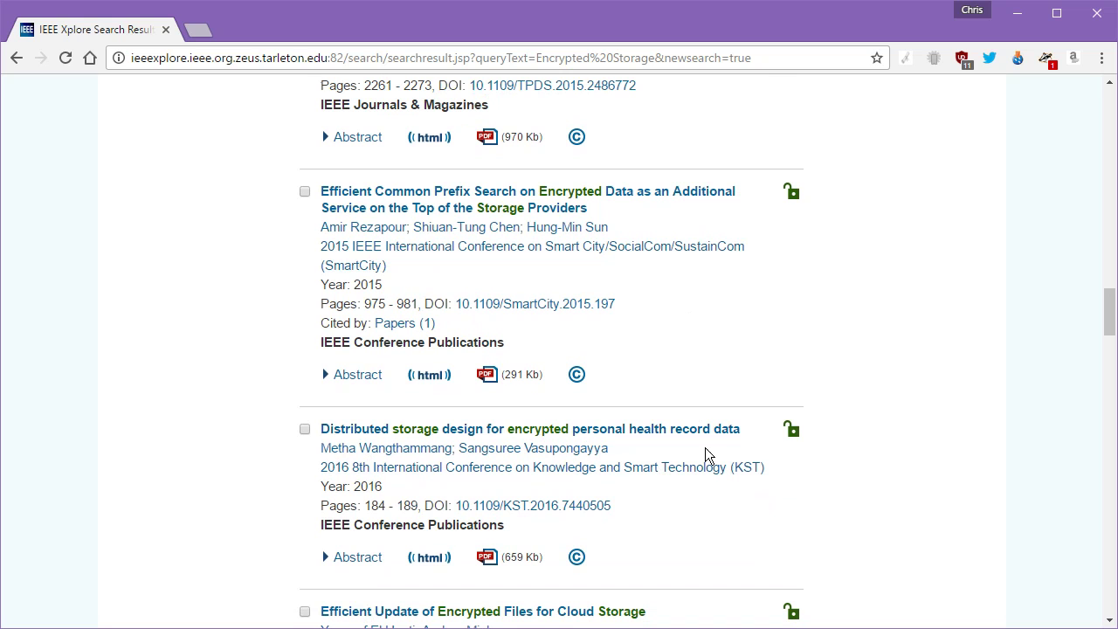
scroll(680, 454, "down", 3)
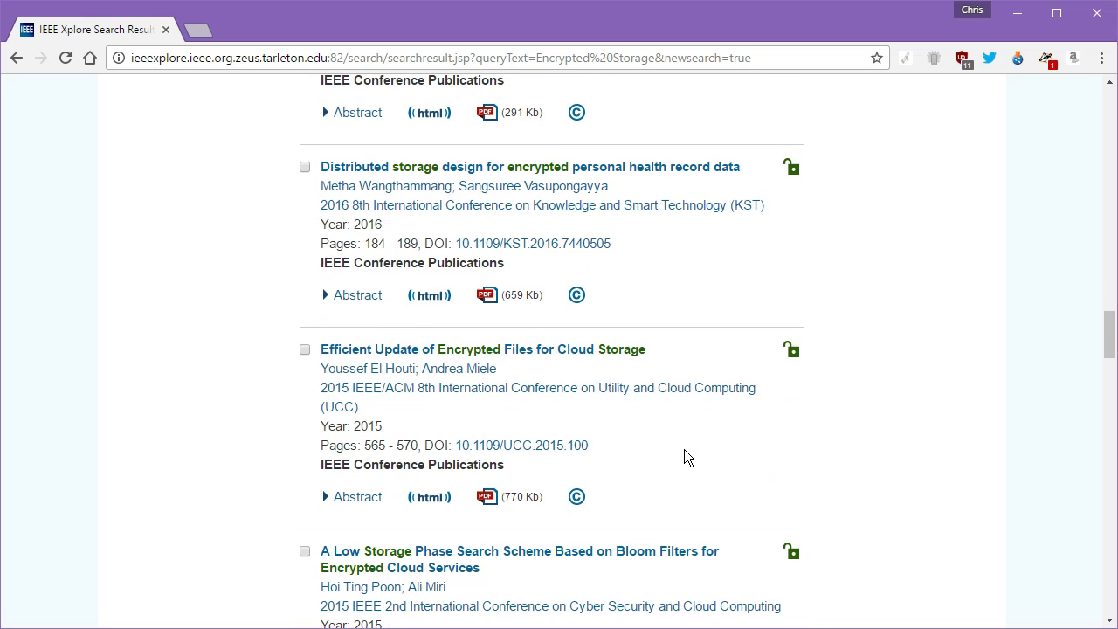
scroll(684, 449, "down", 4)
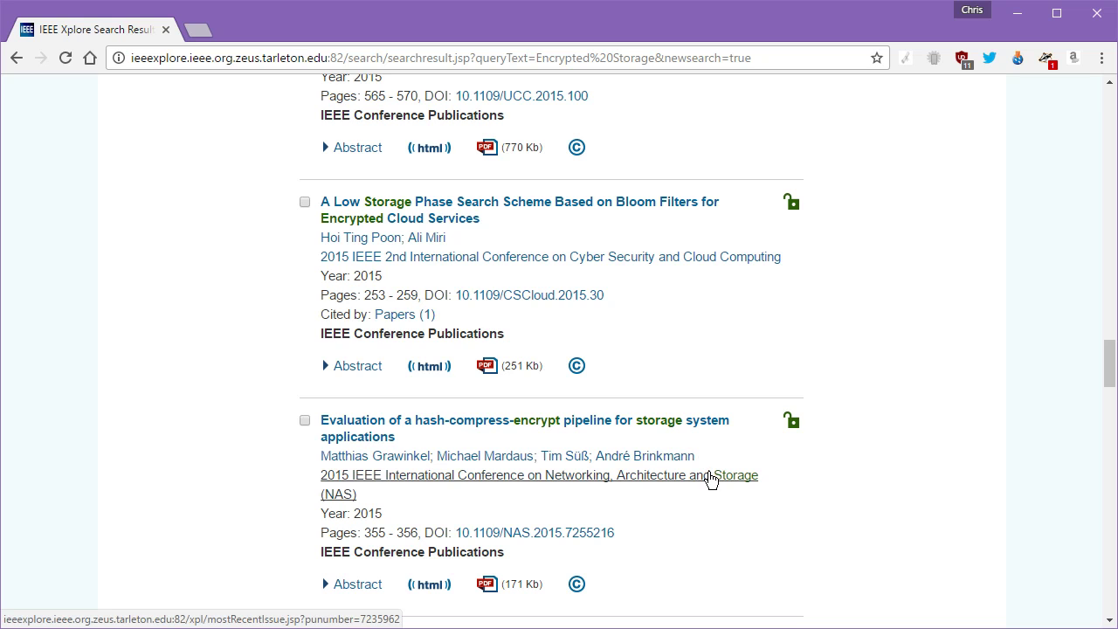
scroll(655, 465, "down", 4)
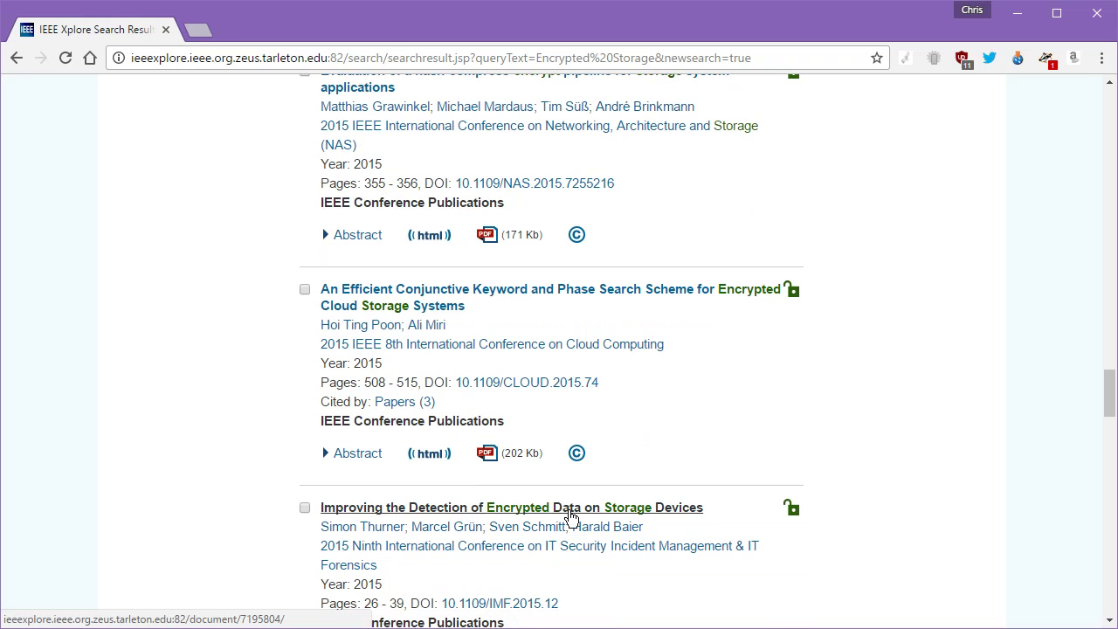
scroll(486, 442, "down", 2)
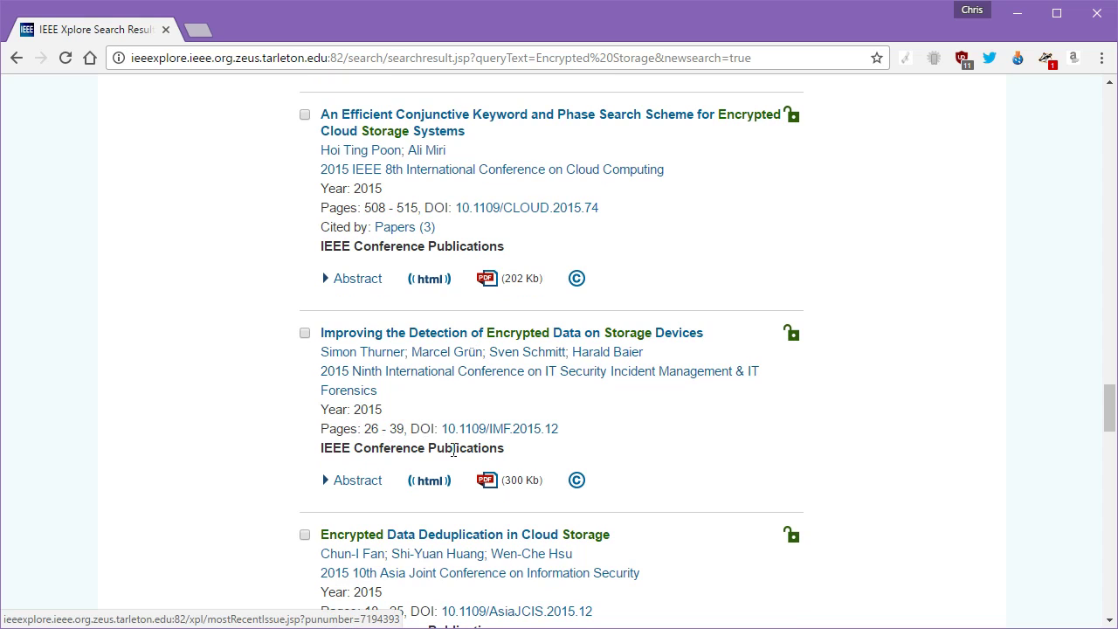
triple_click(483, 448)
left_click(550, 441)
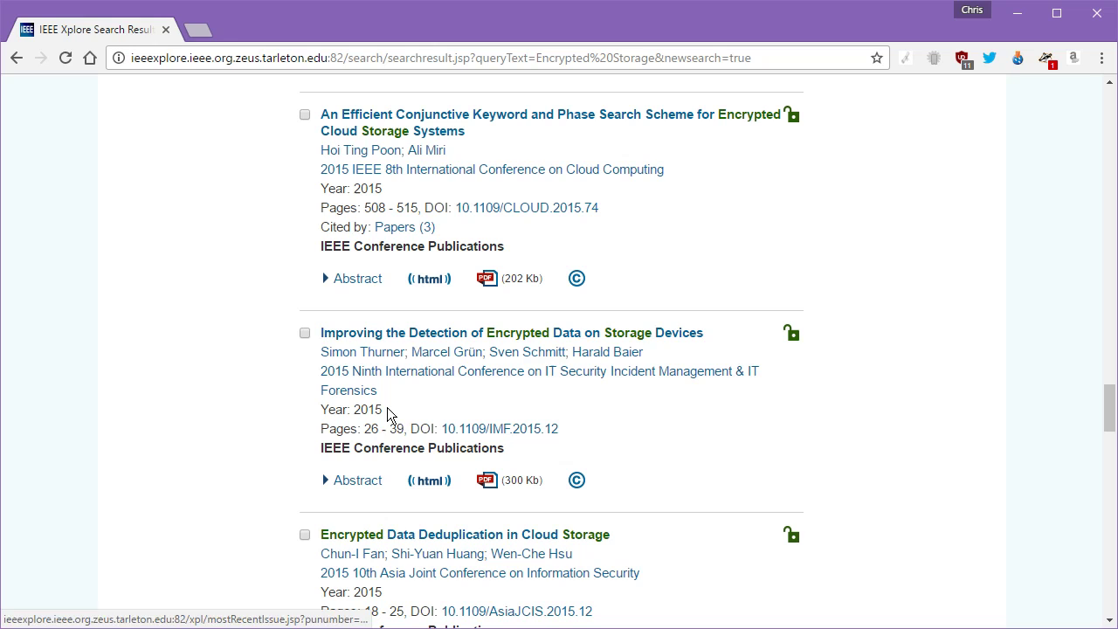
left_click_drag(385, 409, 320, 351)
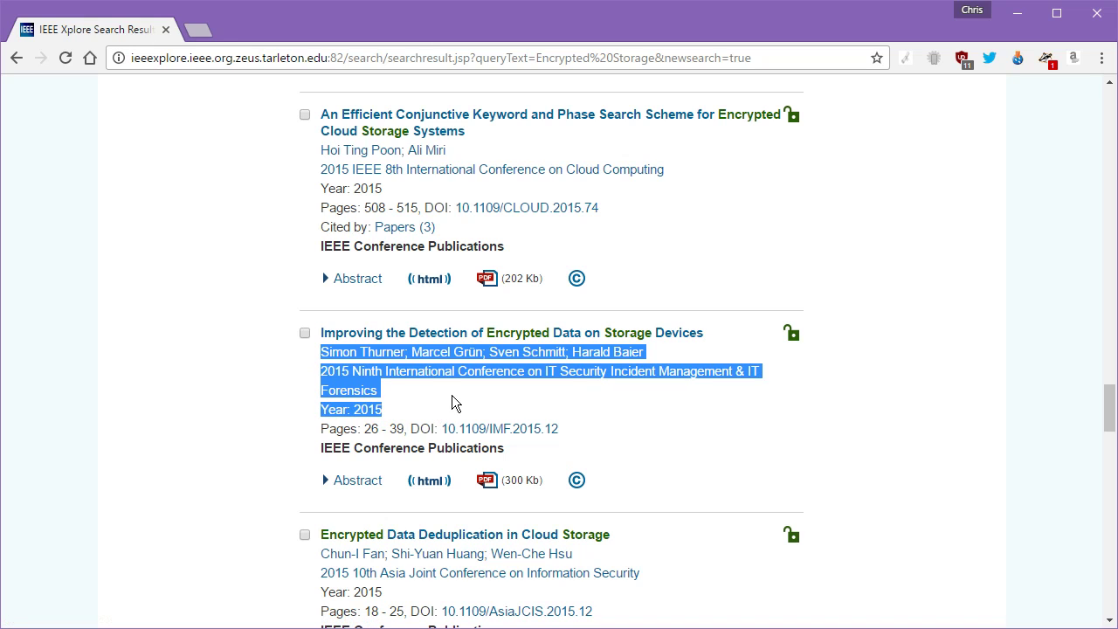
left_click(450, 397)
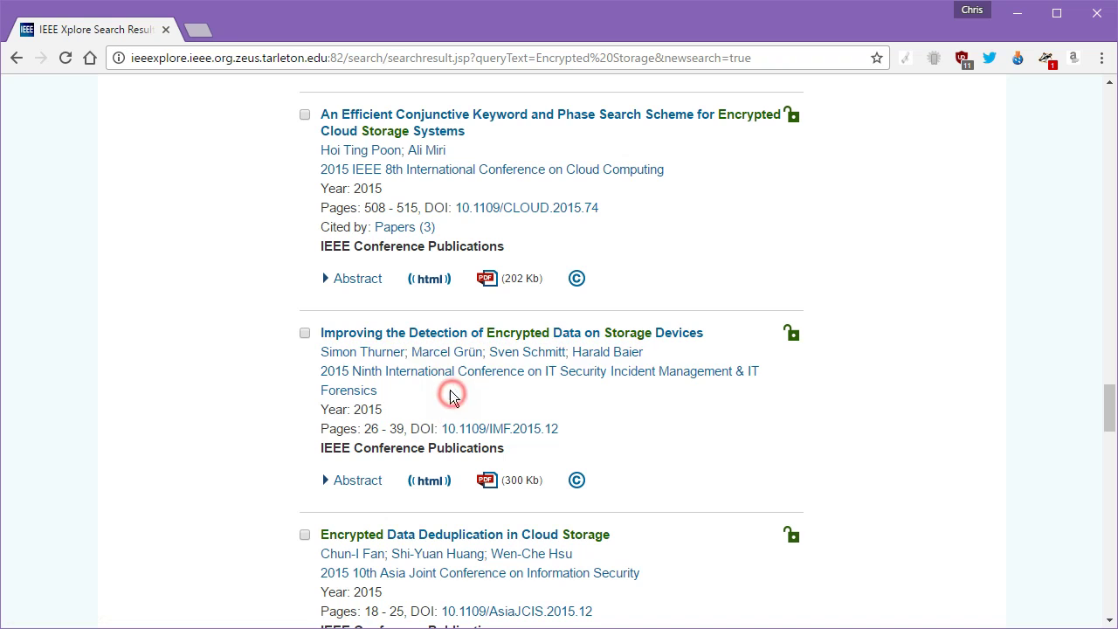
Open the paper's page in a new tab and highlight its title.
right_click(434, 332)
left_click(512, 343)
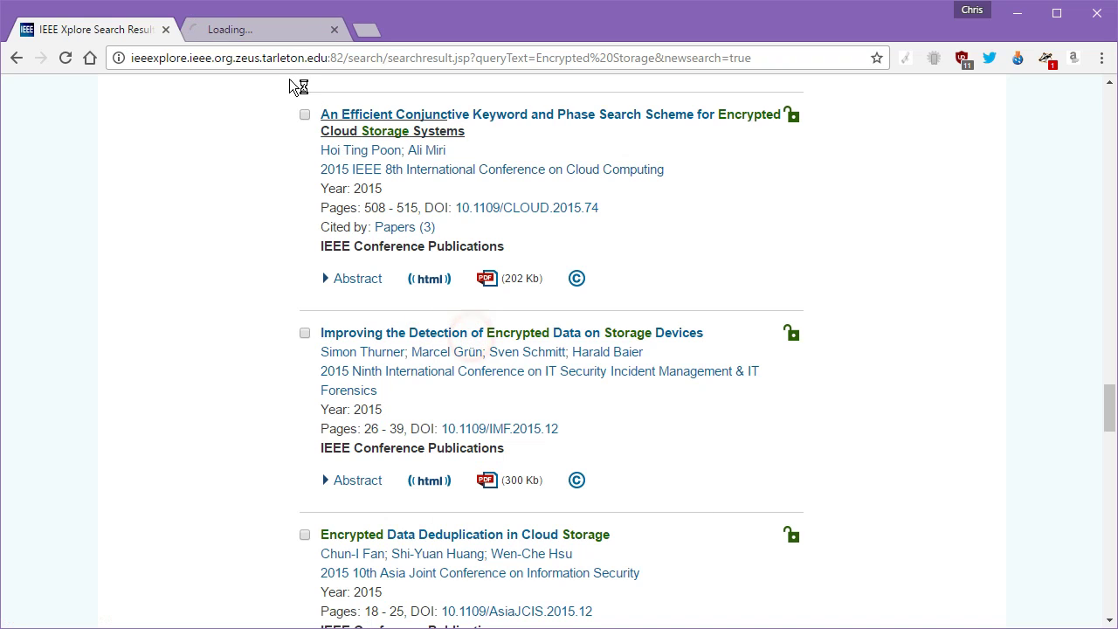
left_click(262, 31)
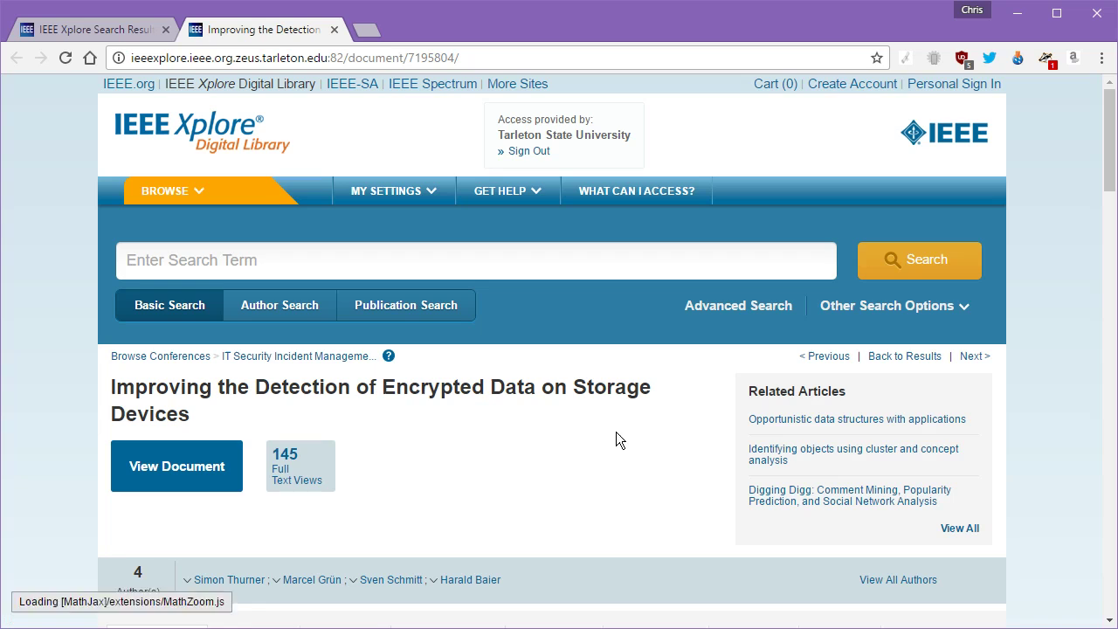
left_click_drag(381, 387, 403, 407)
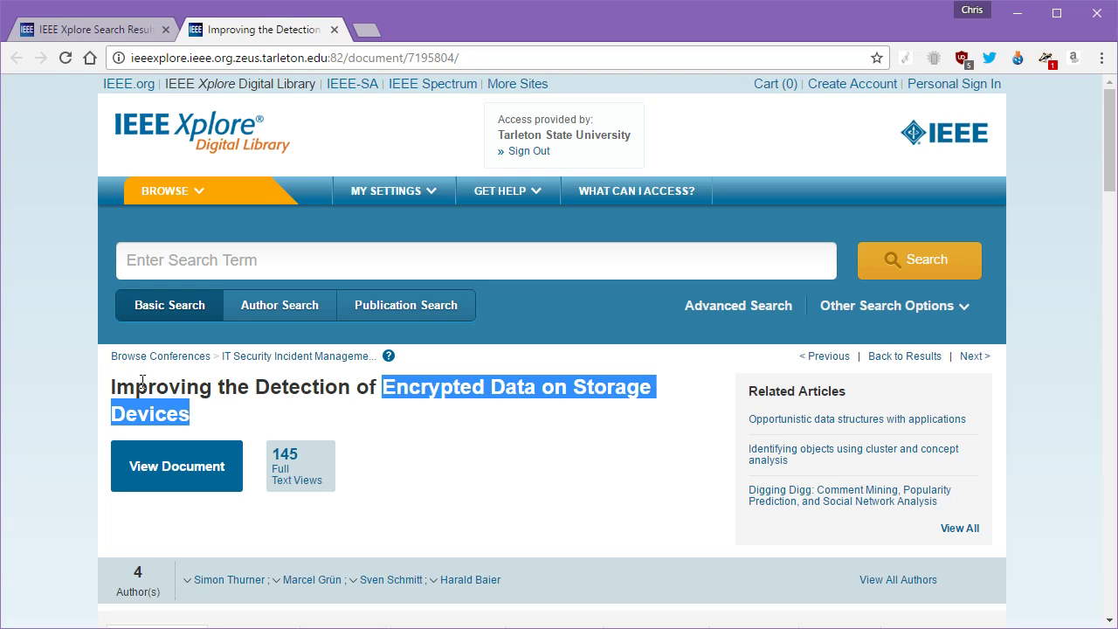
left_click_drag(111, 383, 142, 385)
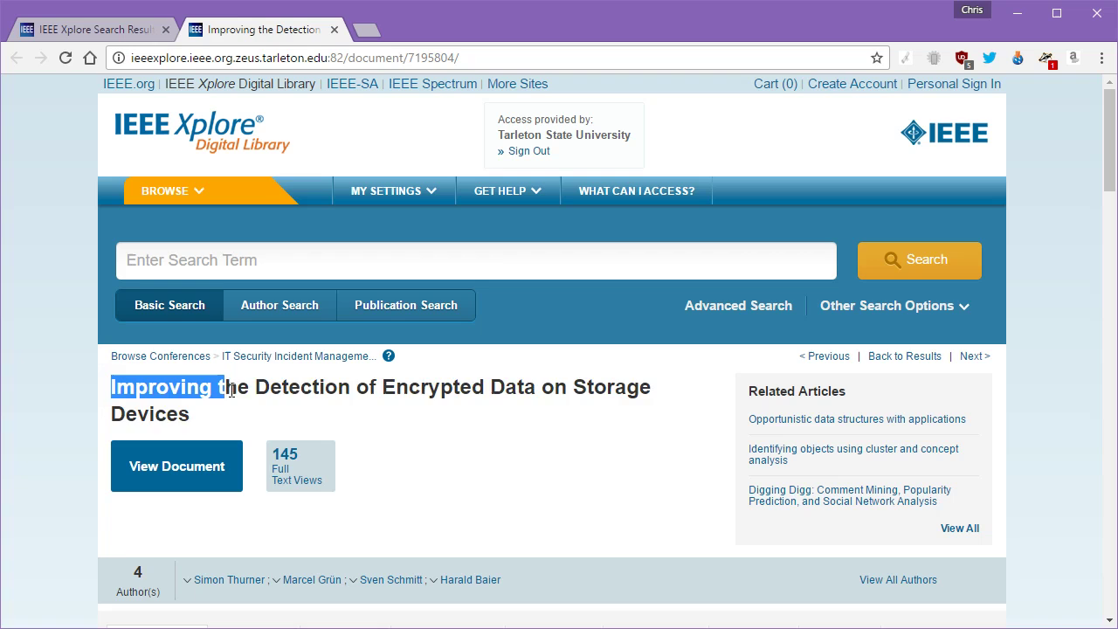
left_click_drag(230, 387, 216, 411)
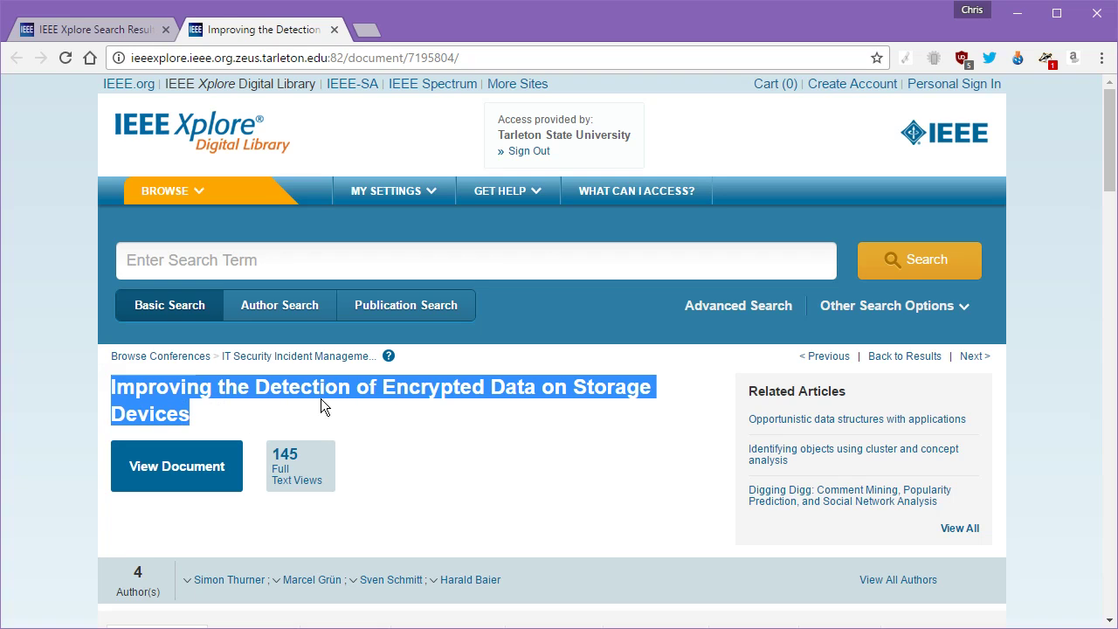
left_click(494, 406)
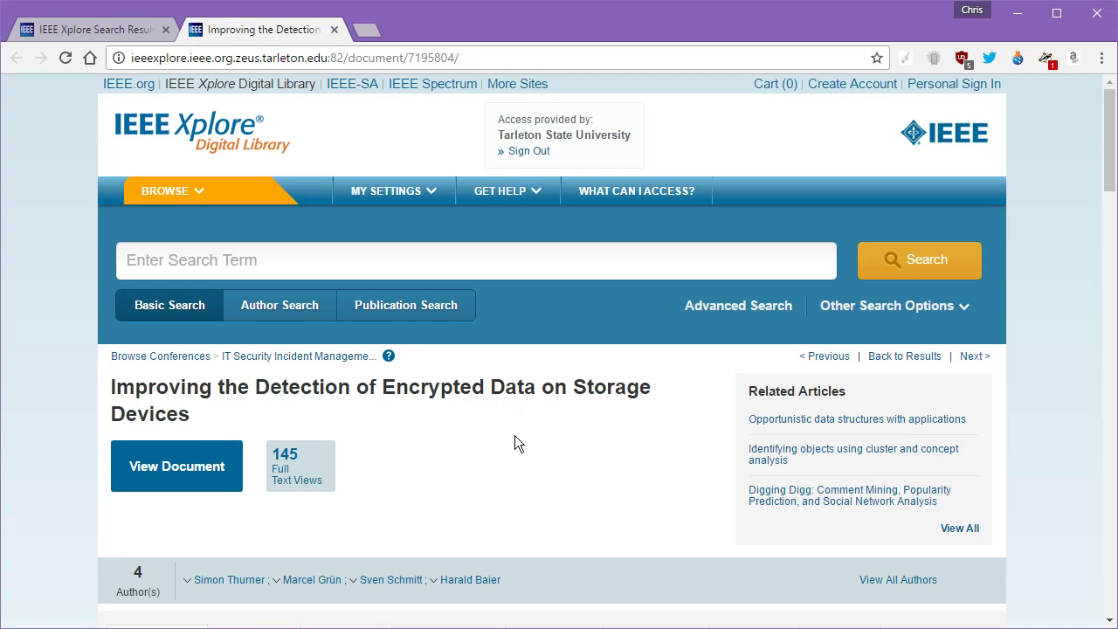
Read through the abstract, highlighting the word truecrypt.
scroll(515, 435, "down", 2)
scroll(544, 320, "down", 4)
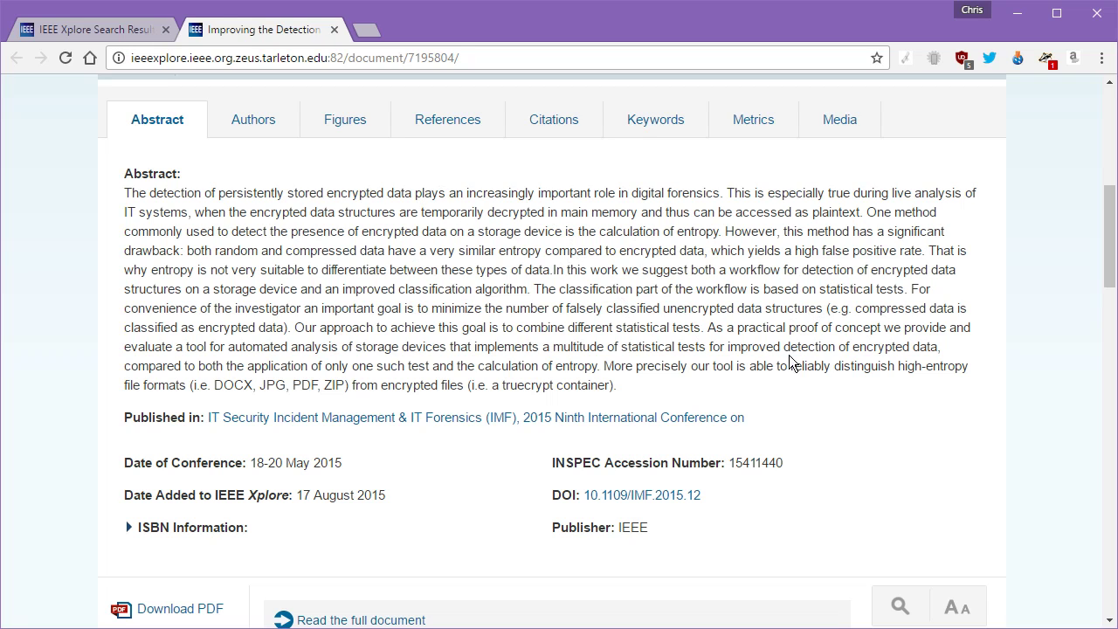
left_click_drag(630, 387, 258, 250)
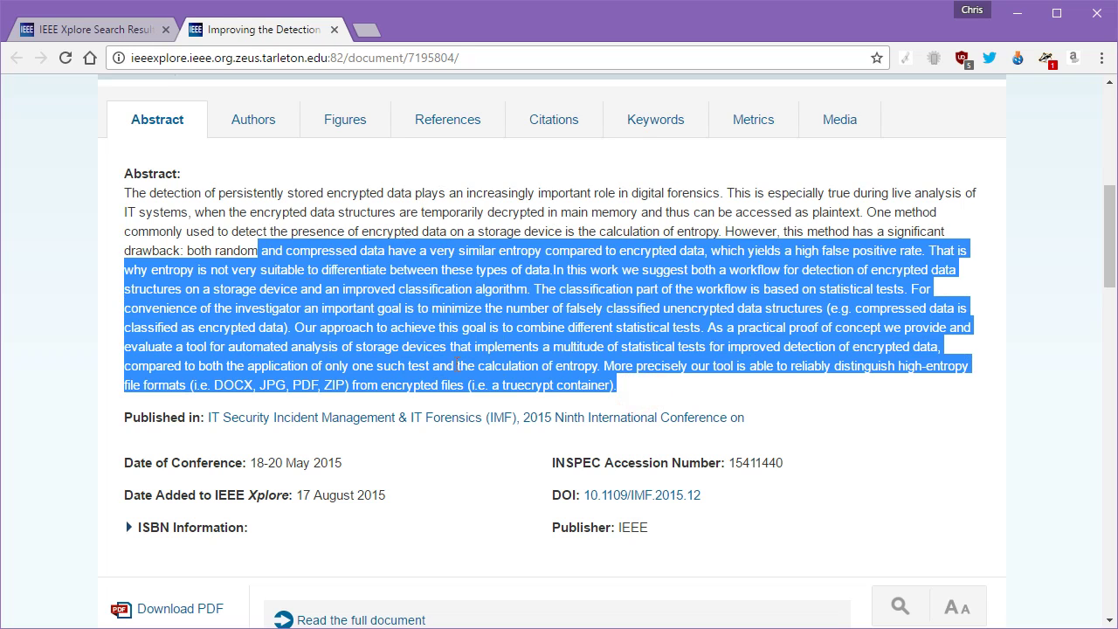
left_click(530, 399)
double_click(528, 385)
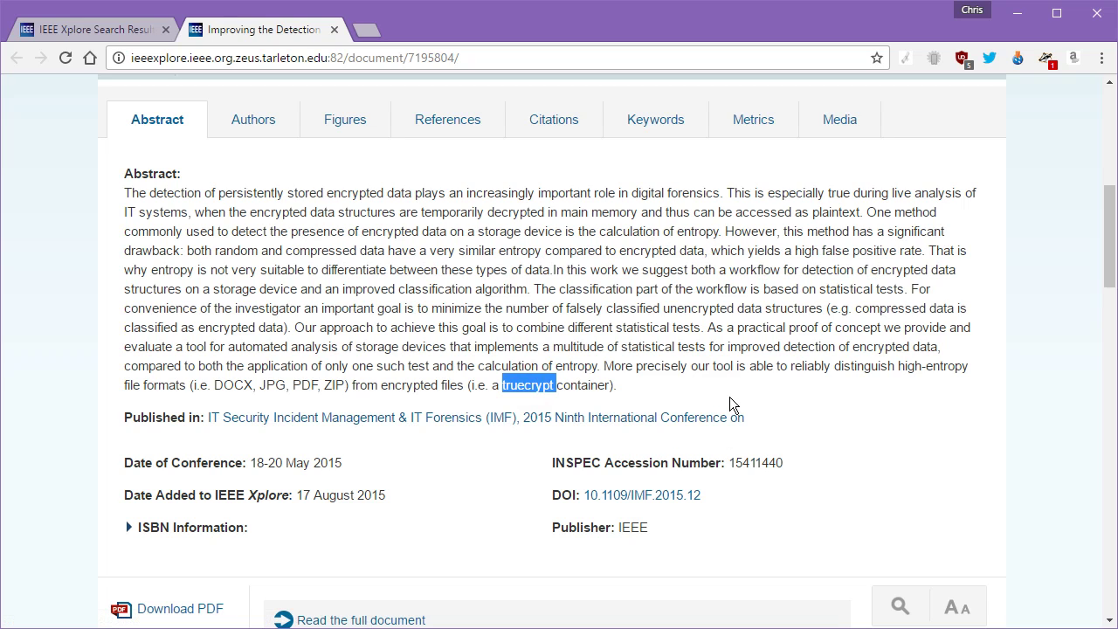
double_click(522, 384)
left_click_drag(553, 385, 498, 385)
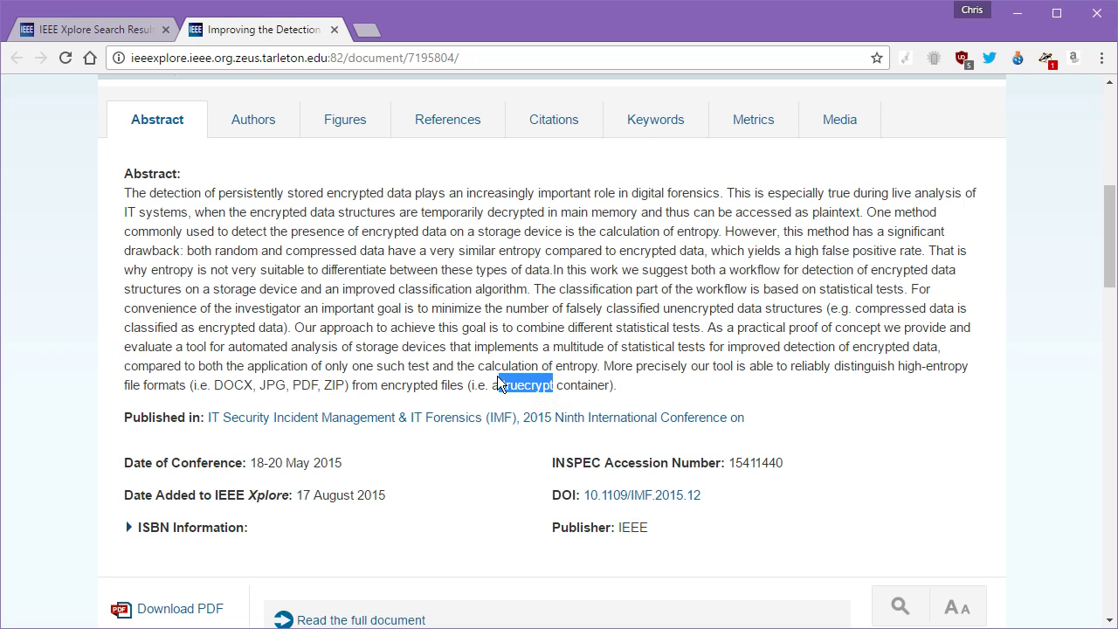
left_click(679, 385)
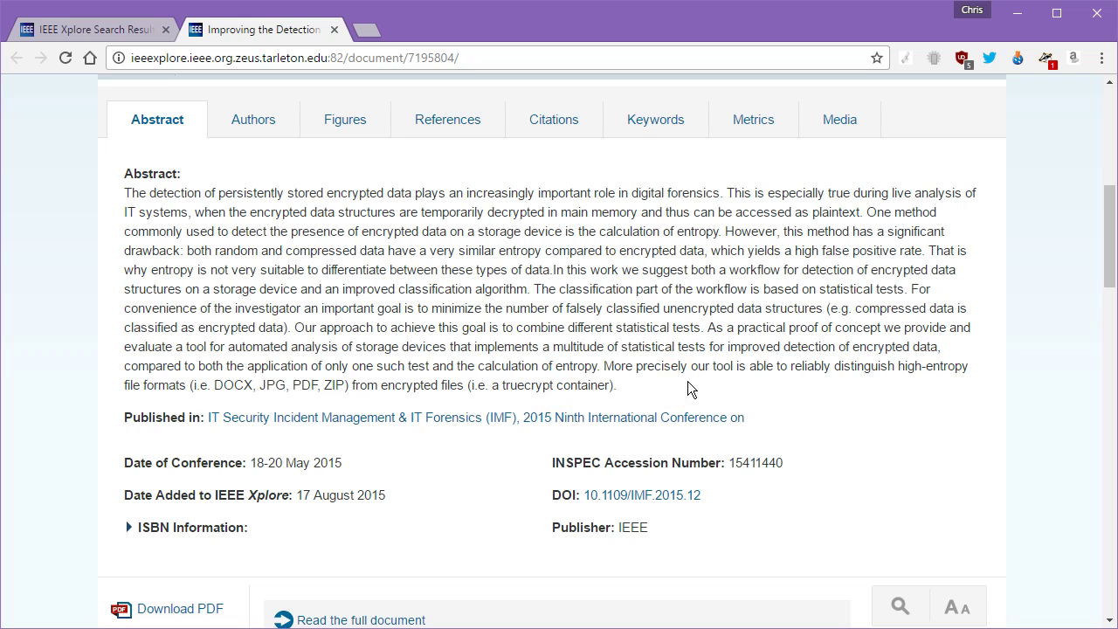
scroll(630, 345, "down", 4)
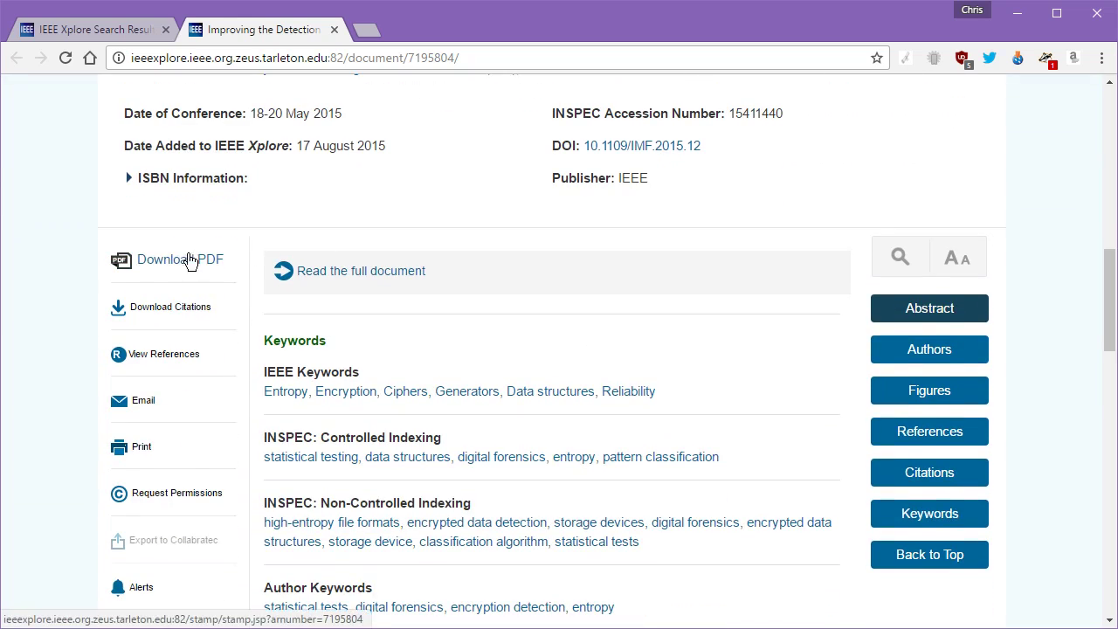
Copy the article title 'Improving the Detection of Encrypted Data on Storage Devices' and open its PDF.
scroll(348, 297, "up", 10)
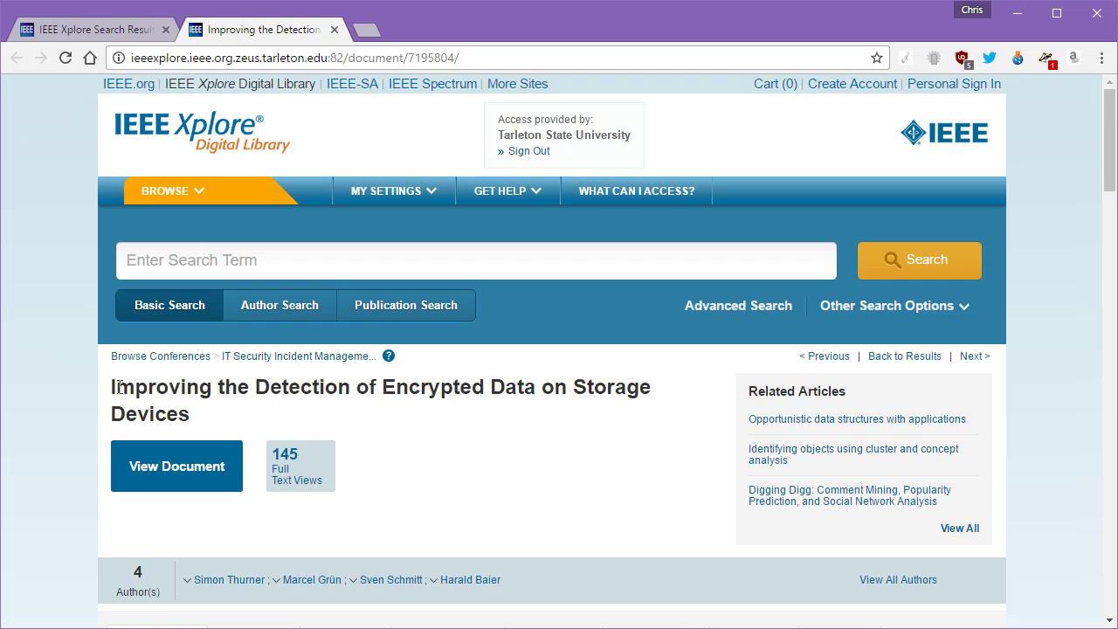
left_click_drag(108, 385, 183, 413)
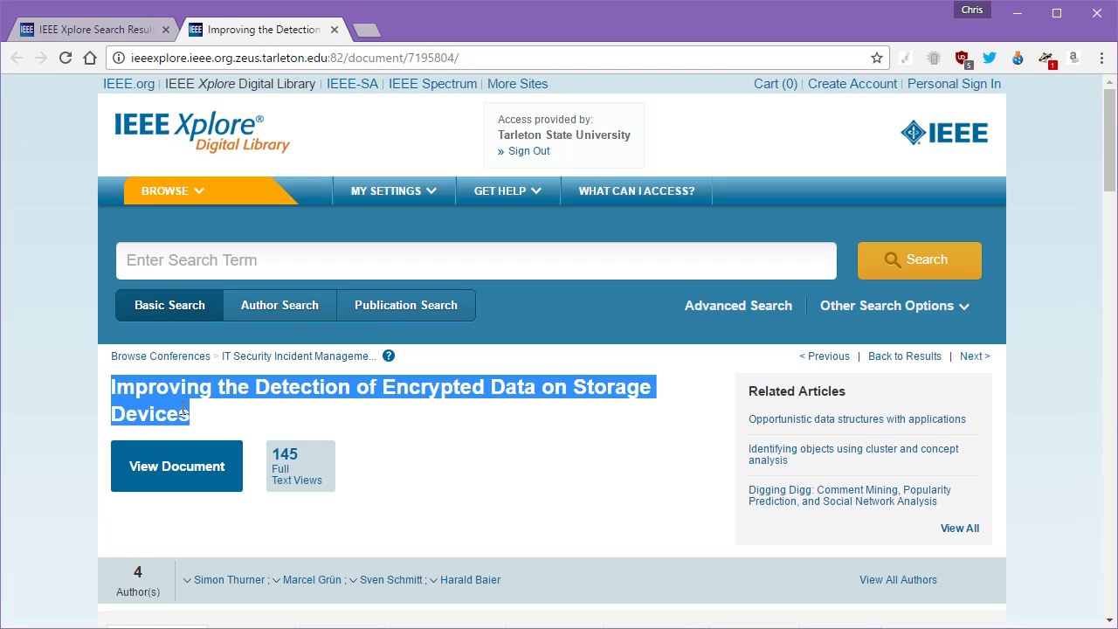
right_click(270, 390)
left_click(349, 394)
scroll(445, 417, "down", 8)
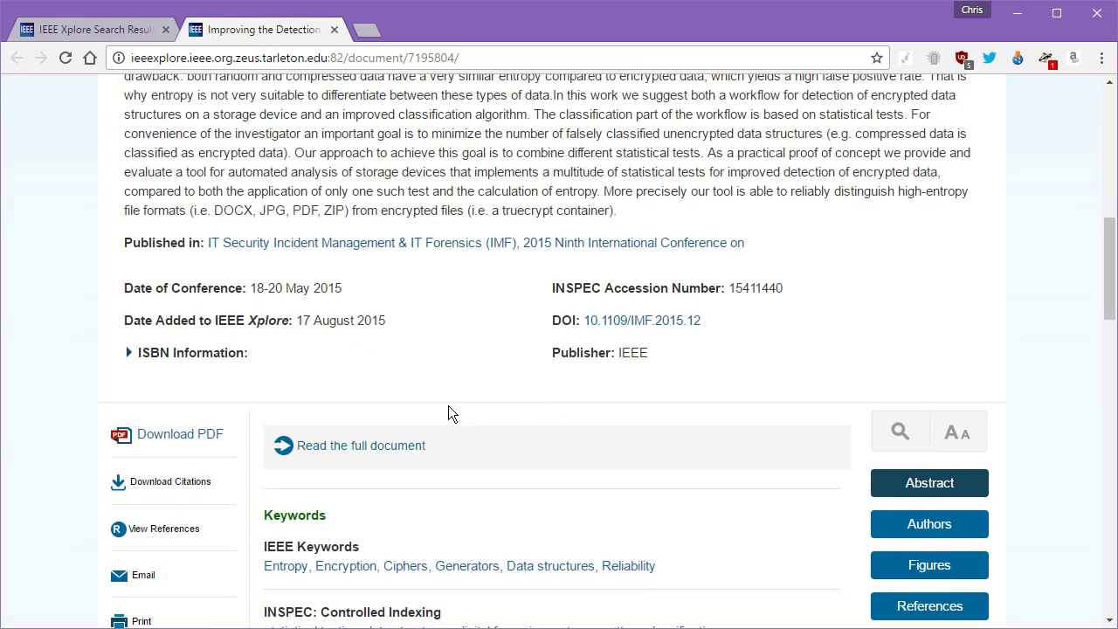
left_click(170, 433)
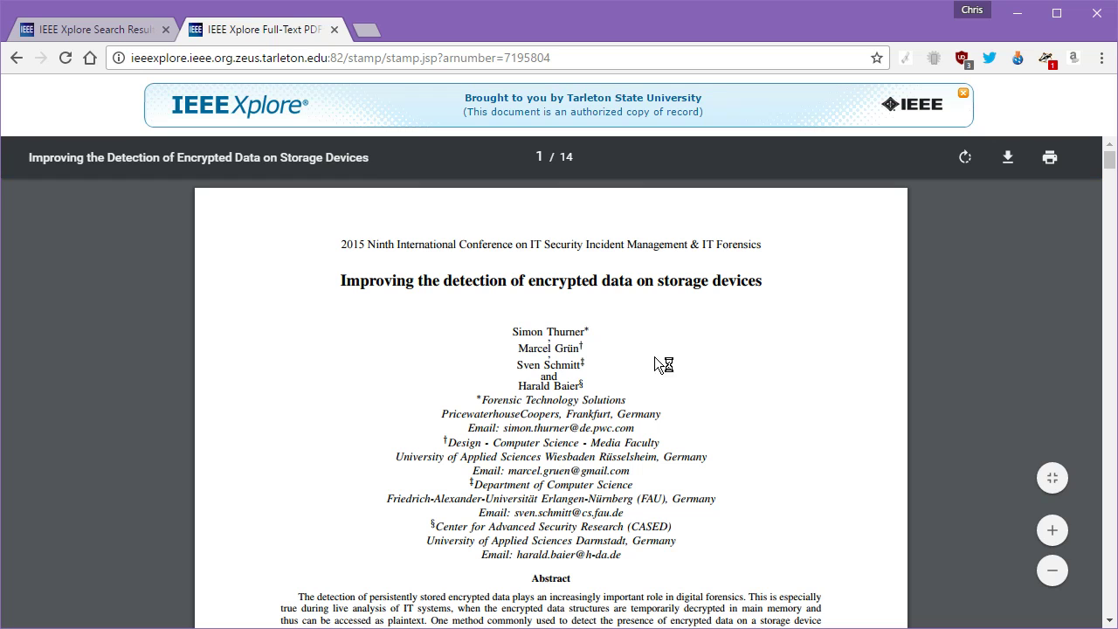
Scroll the PDF's first page down to the abstract, keywords and Introduction.
scroll(646, 486, "down", 4)
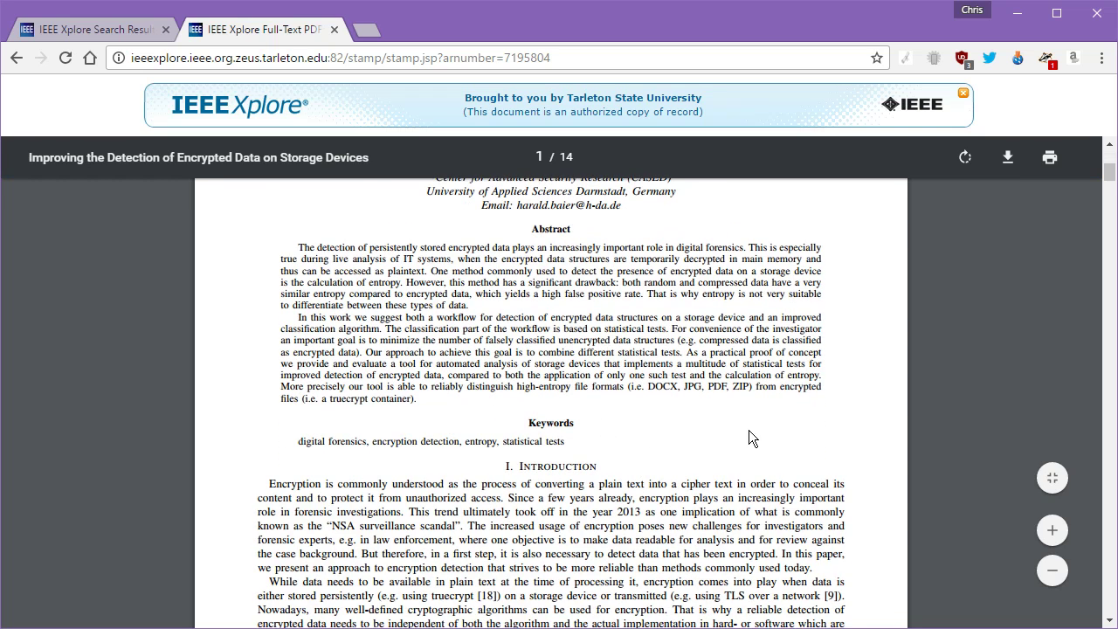
Save the PDF as 'Improving the Detection of Encrypted Data on Storage Devices.pdf' using the copied title.
left_click(1008, 157)
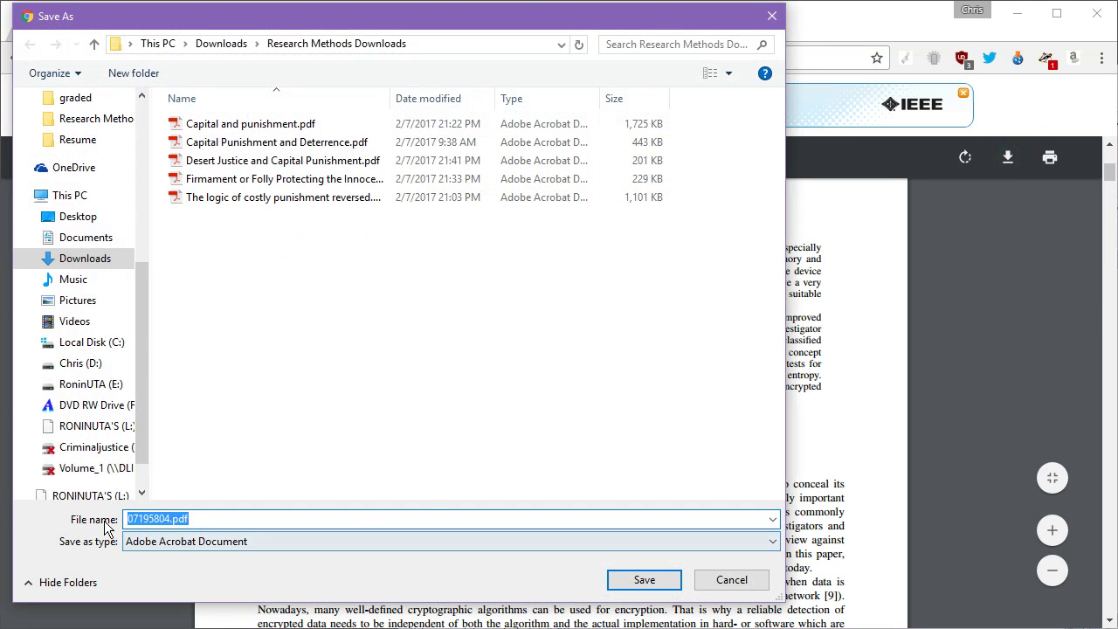
left_click(150, 519)
double_click(168, 519)
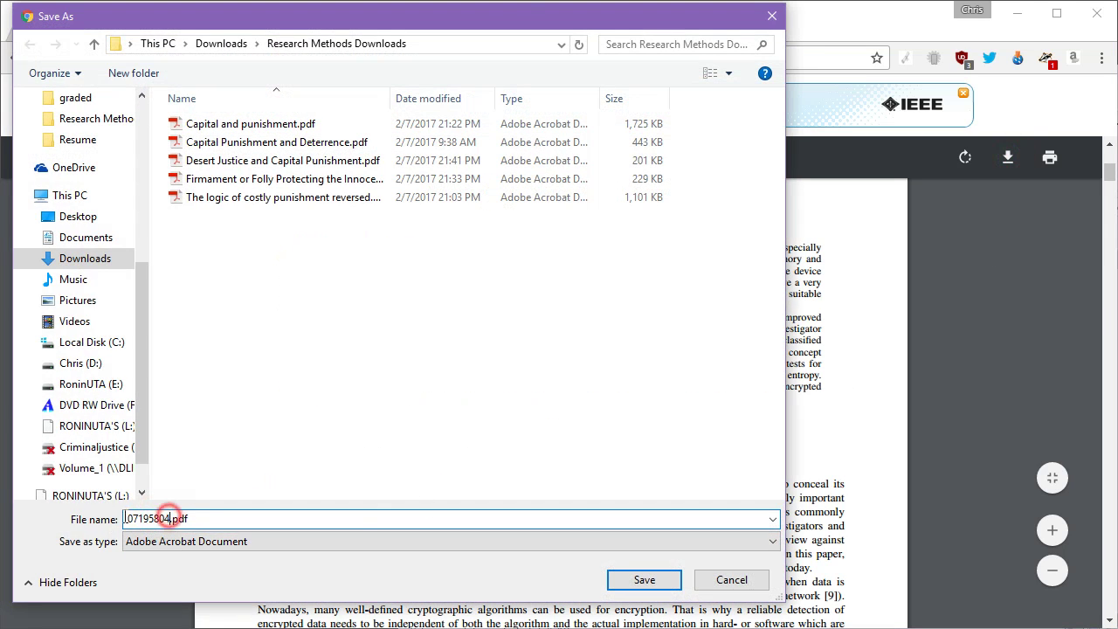
key("ctrl+v")
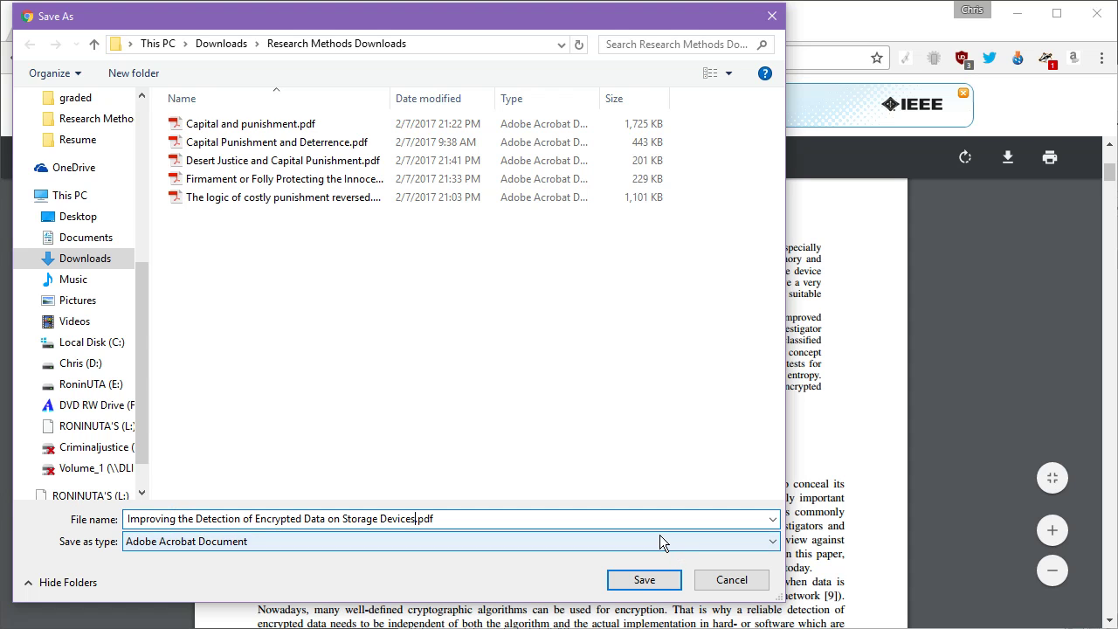
left_click(640, 585)
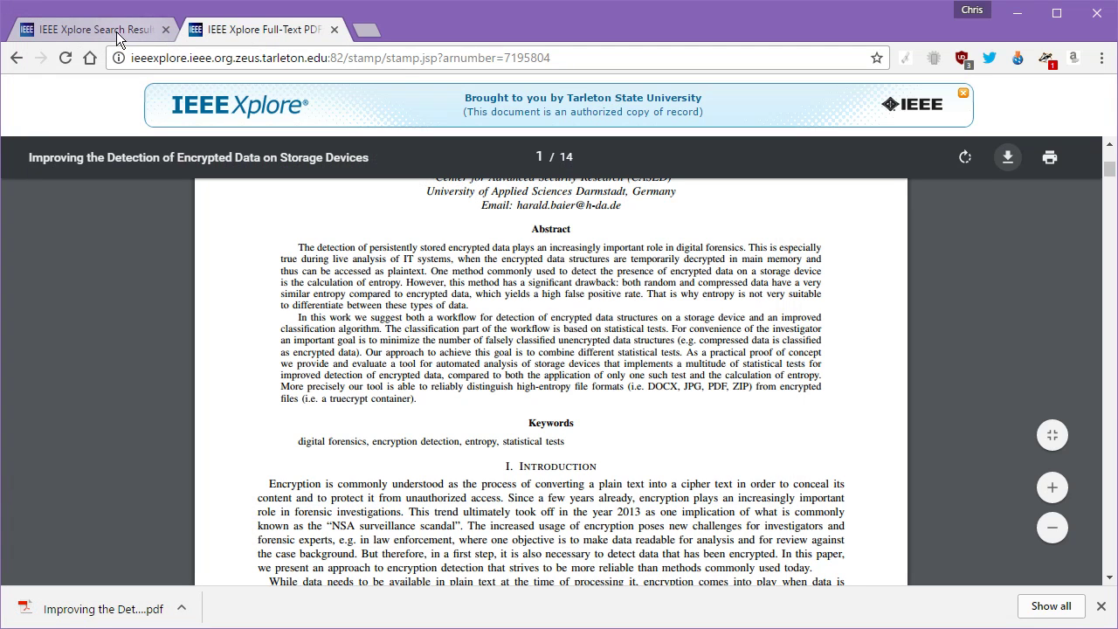
Back on the article page, download its citation as Citation & Abstract in BibTeX format.
left_click(15, 58)
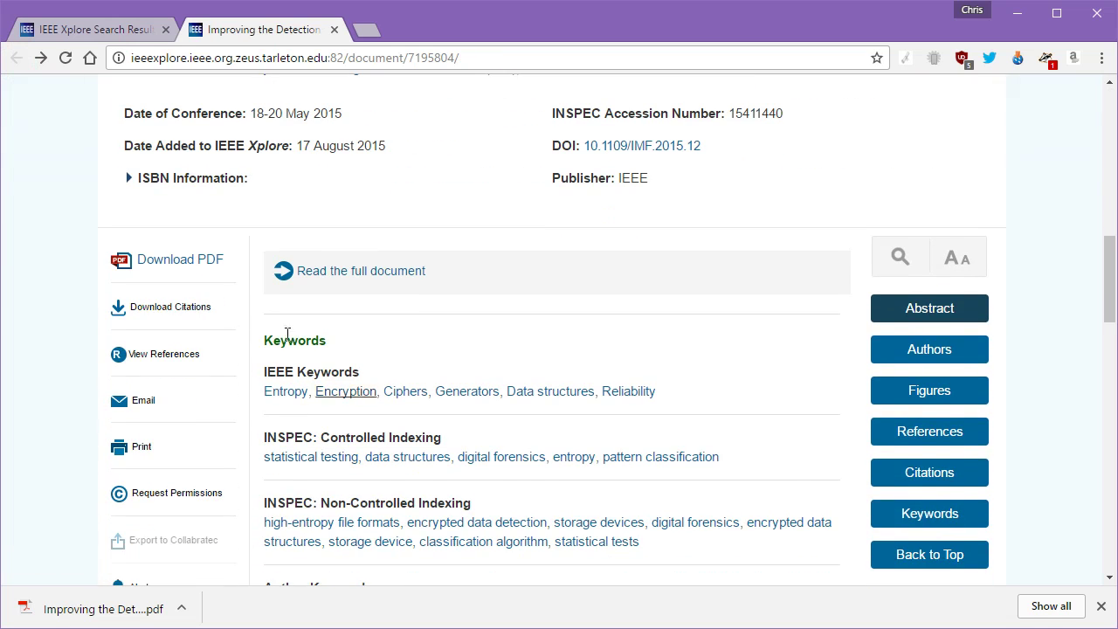
left_click(153, 313)
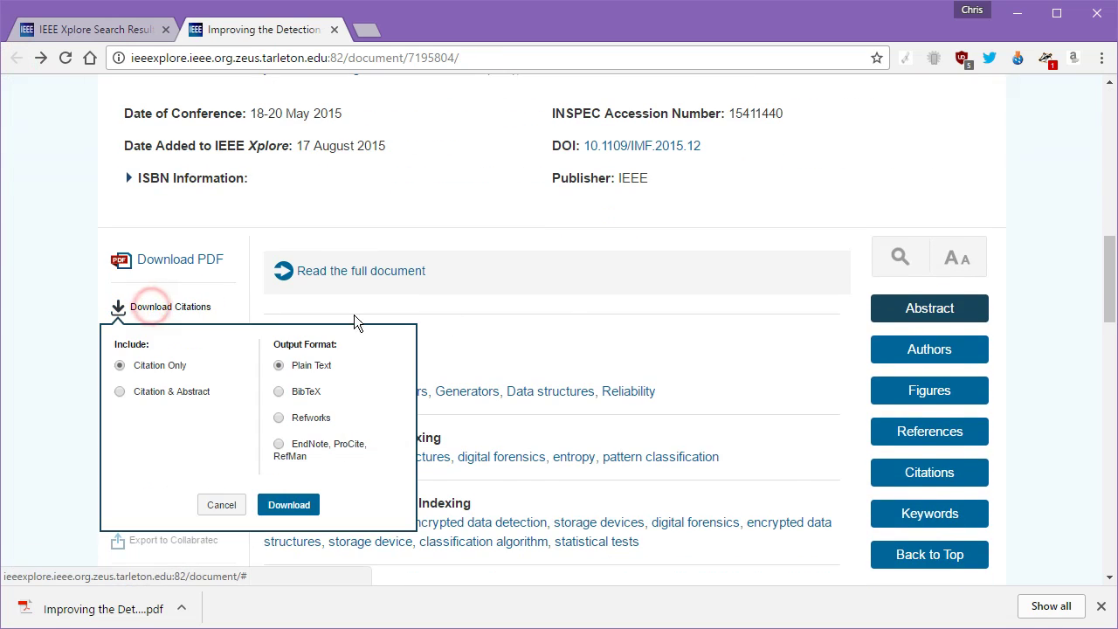
left_click(120, 392)
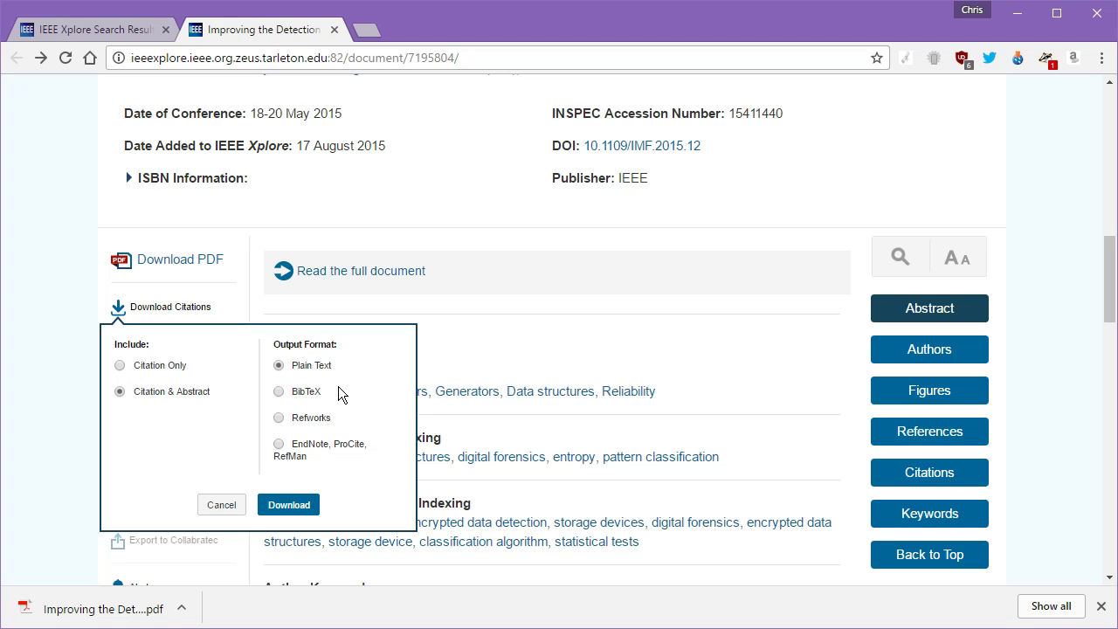
left_click(297, 393)
left_click(278, 392)
left_click_drag(280, 395, 331, 399)
left_click(330, 398)
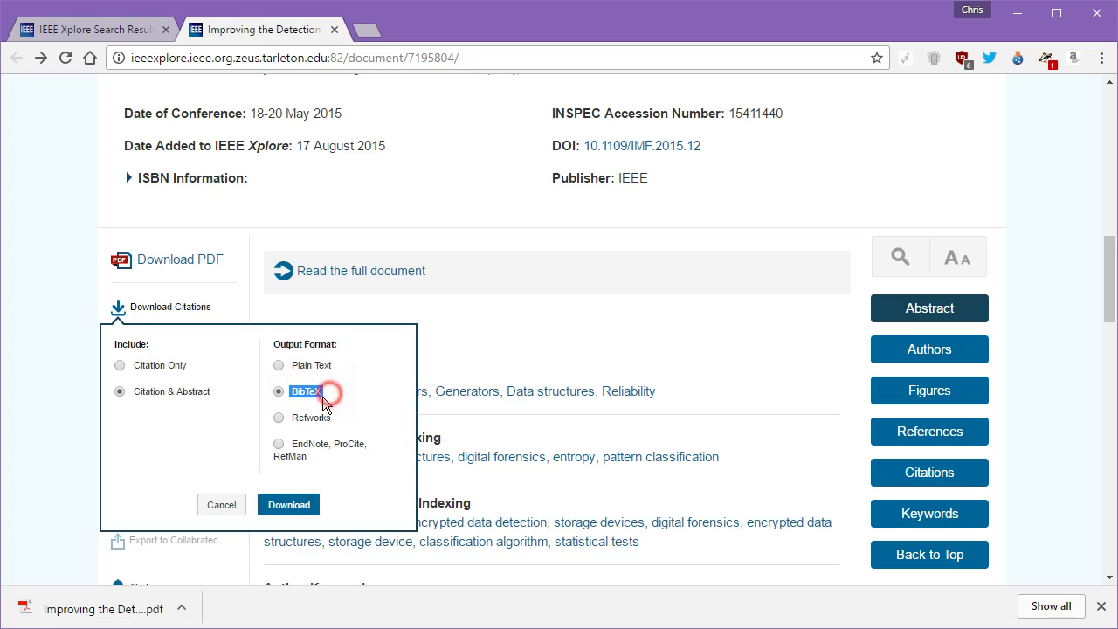
left_click(310, 507)
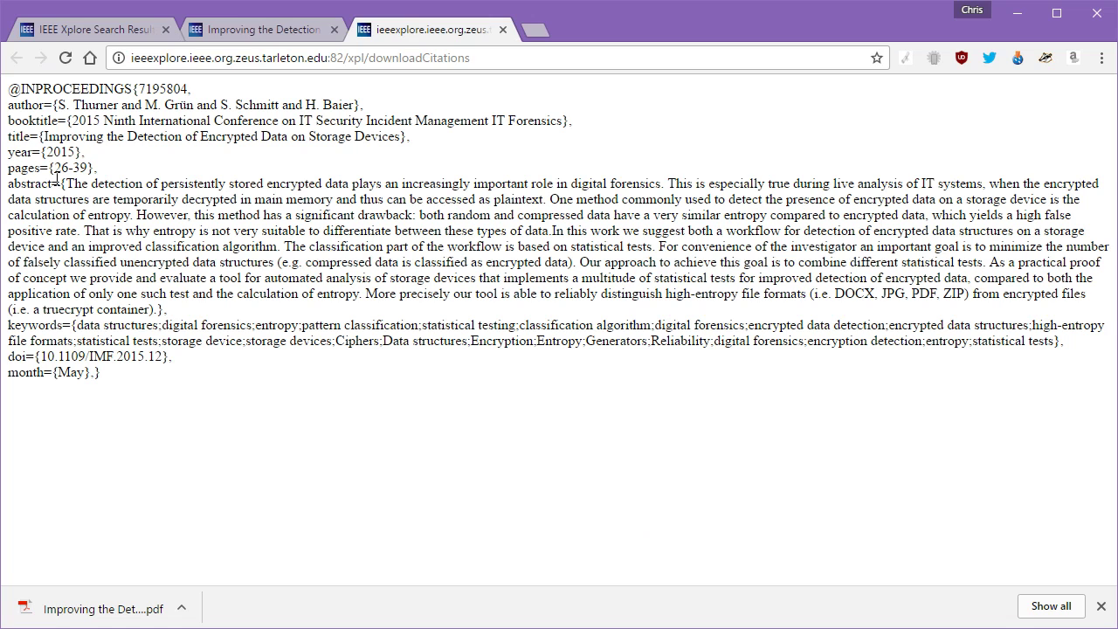
Re-export the article's citation with abstract in BibTeX format into a new tab.
left_click(502, 29)
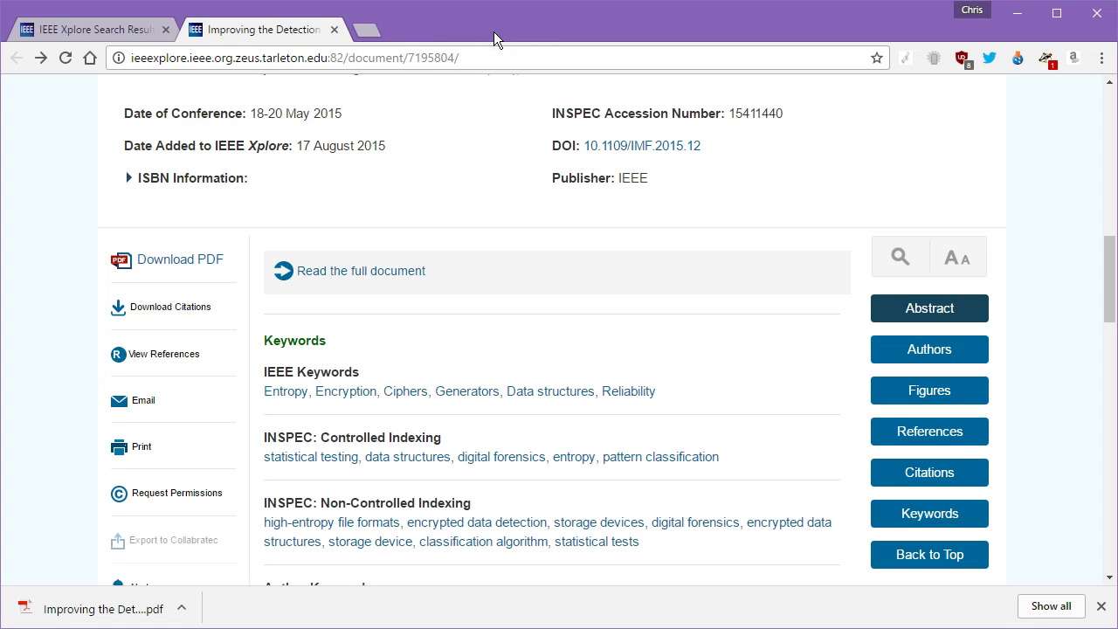
left_click(168, 308)
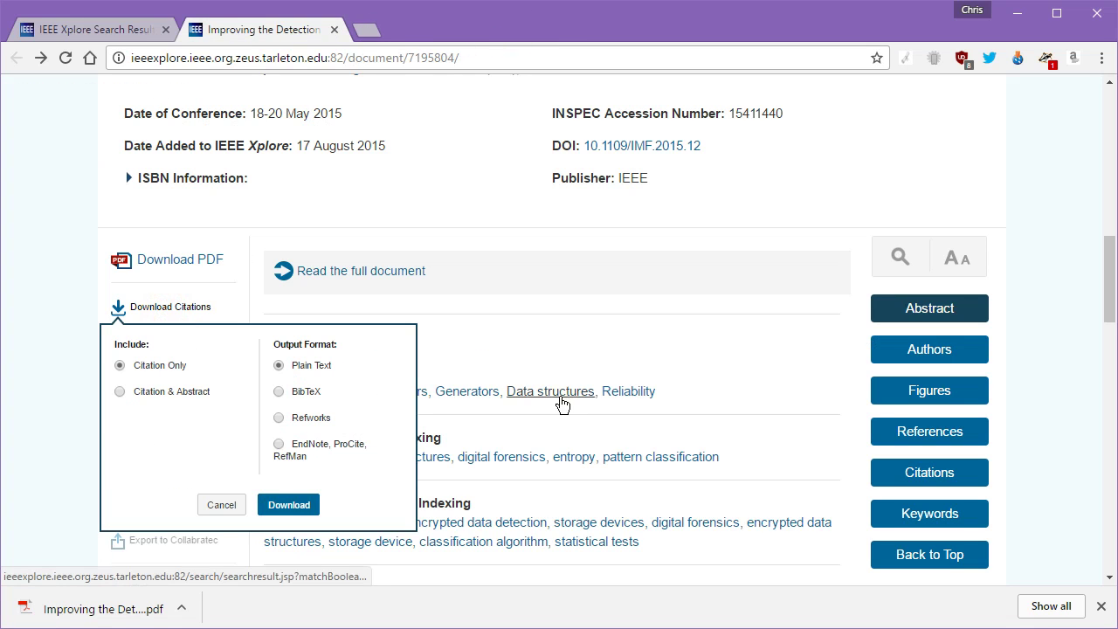
left_click(165, 391)
left_click(120, 391)
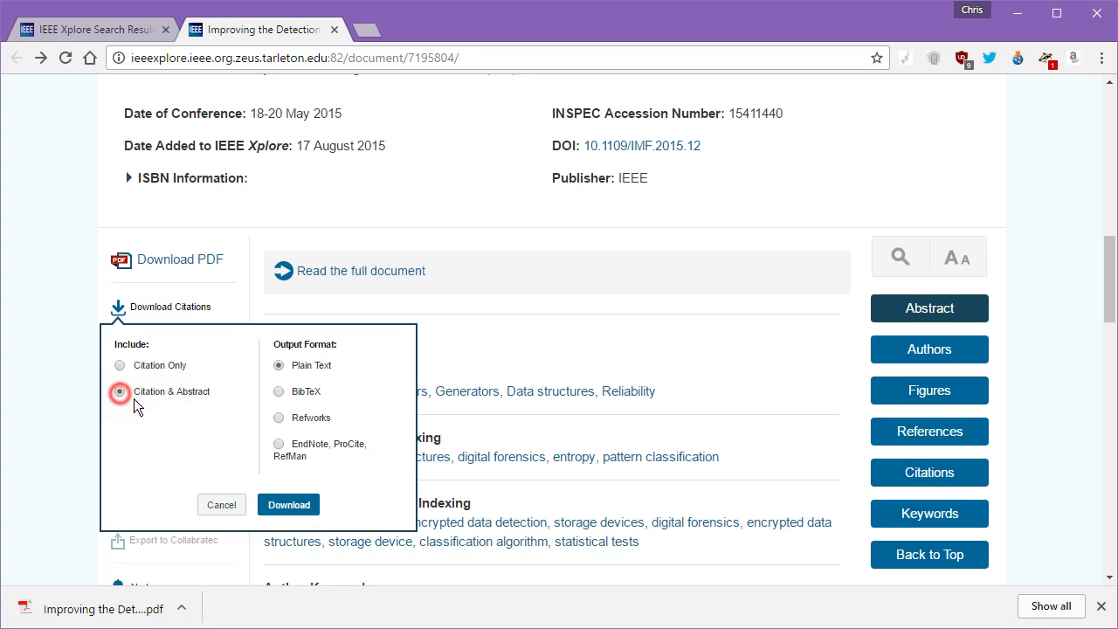
left_click(279, 392)
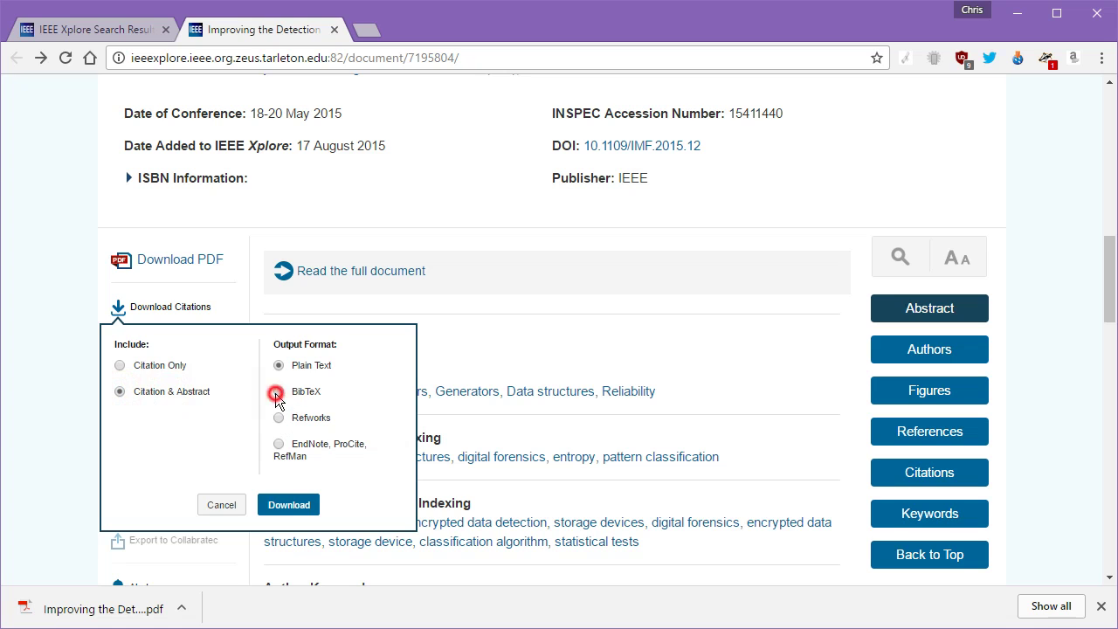
left_click(282, 507)
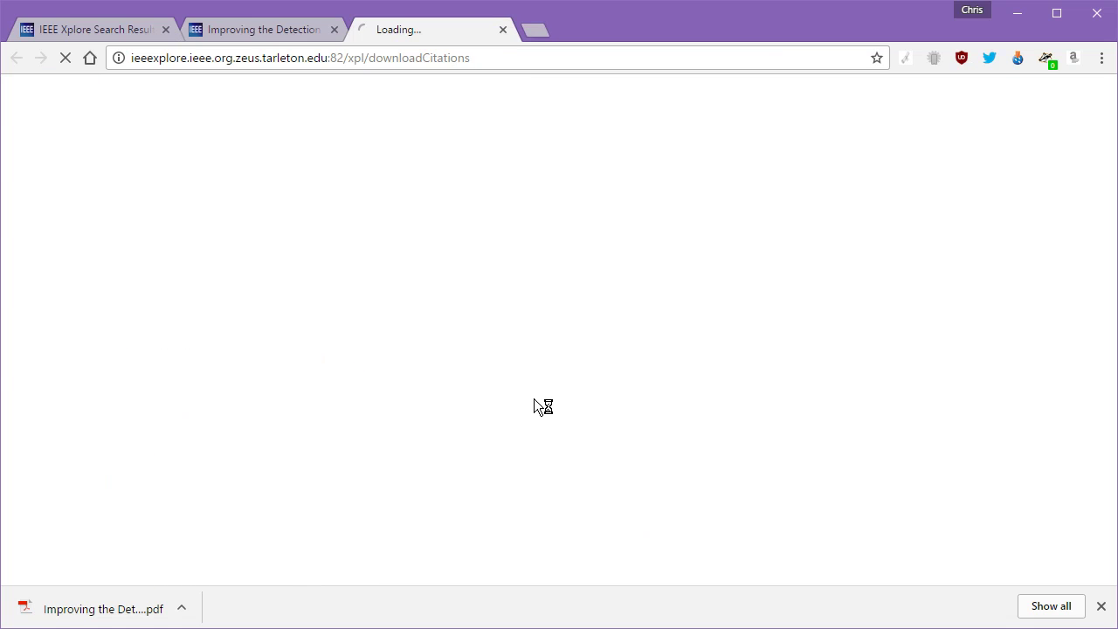
Begin saving the BibTeX citation page as a file, then cancel the save.
right_click(173, 397)
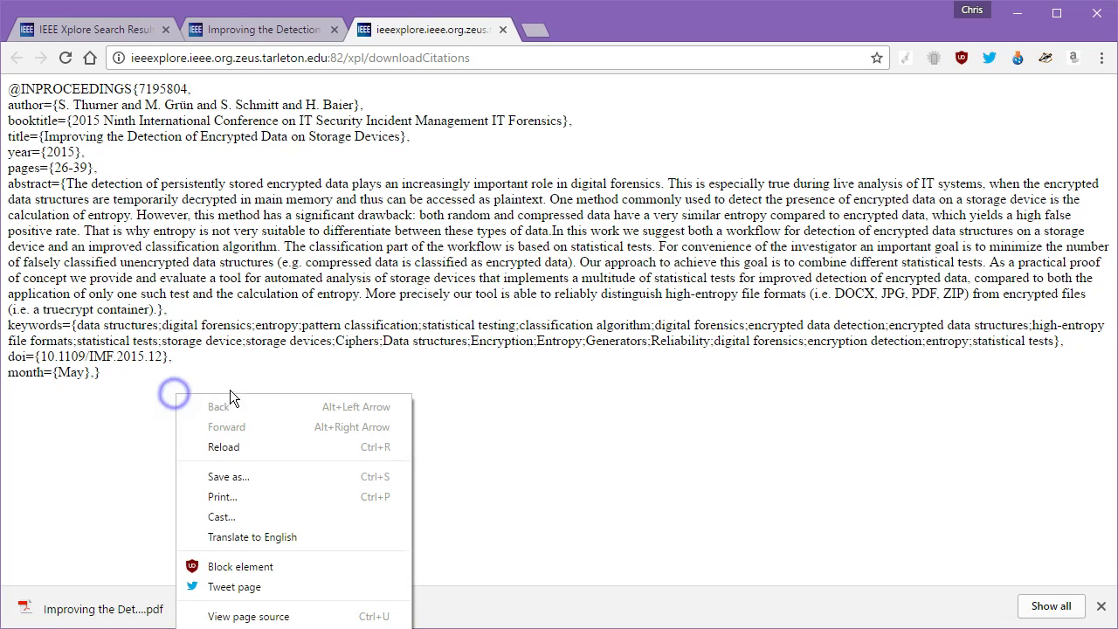
left_click(262, 477)
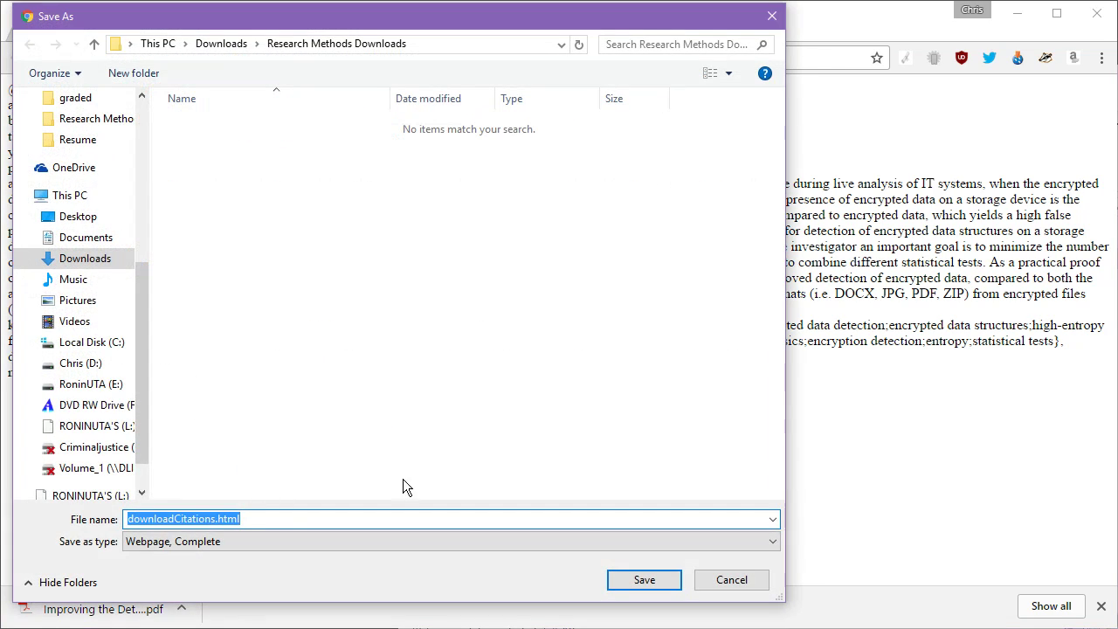
left_click(732, 580)
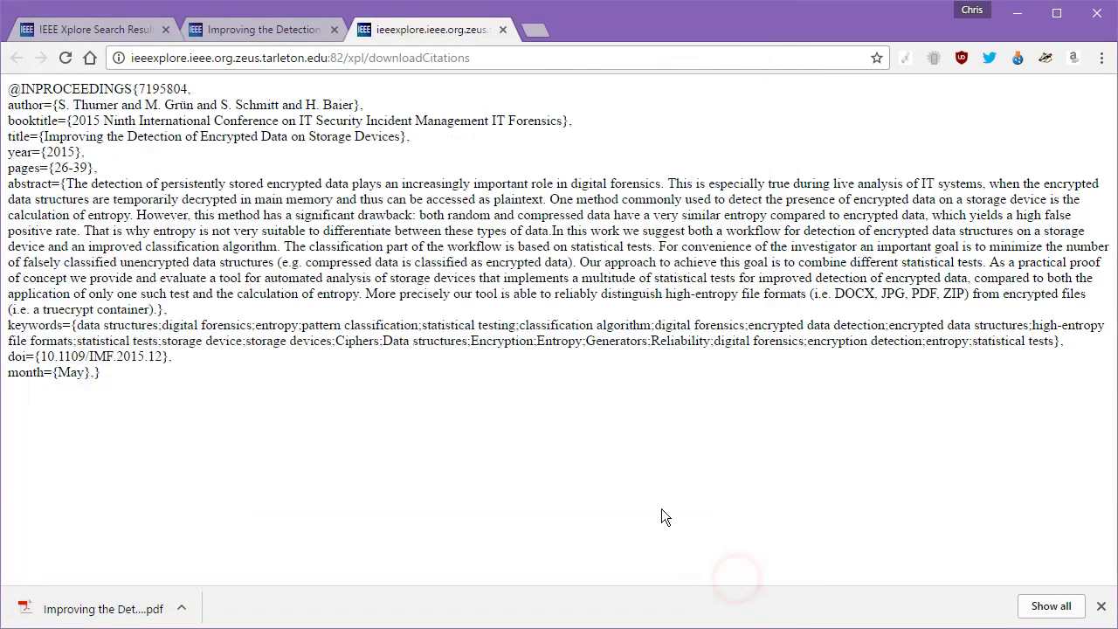
Close the citation tab and open the article's Citations section, which reports none available.
left_click(502, 32)
scroll(599, 366, "down", 3)
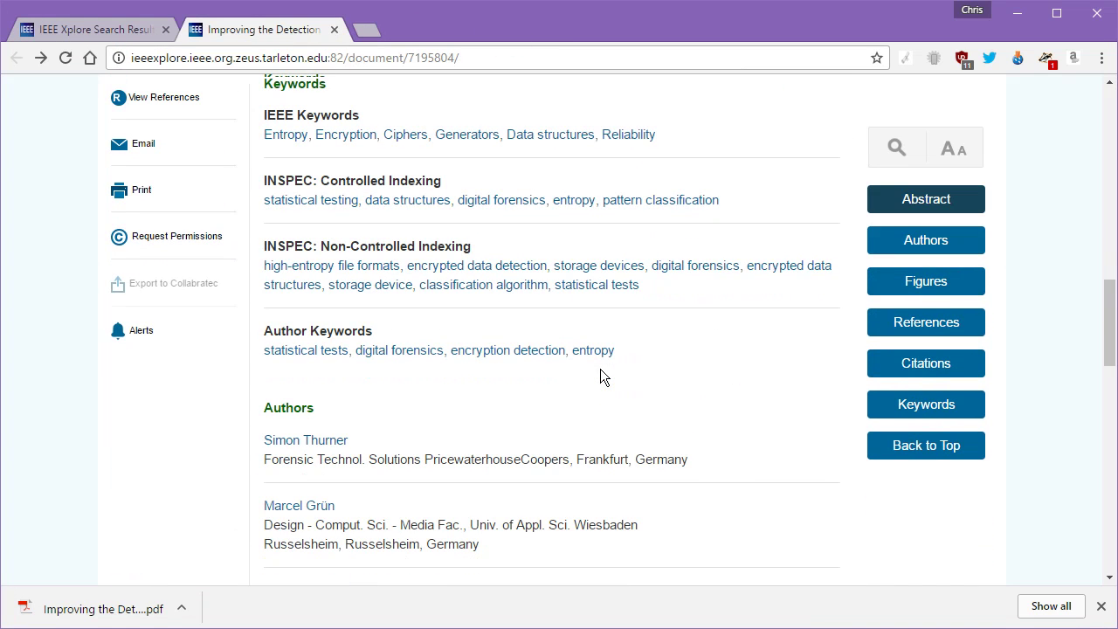
scroll(600, 375, "down", 1)
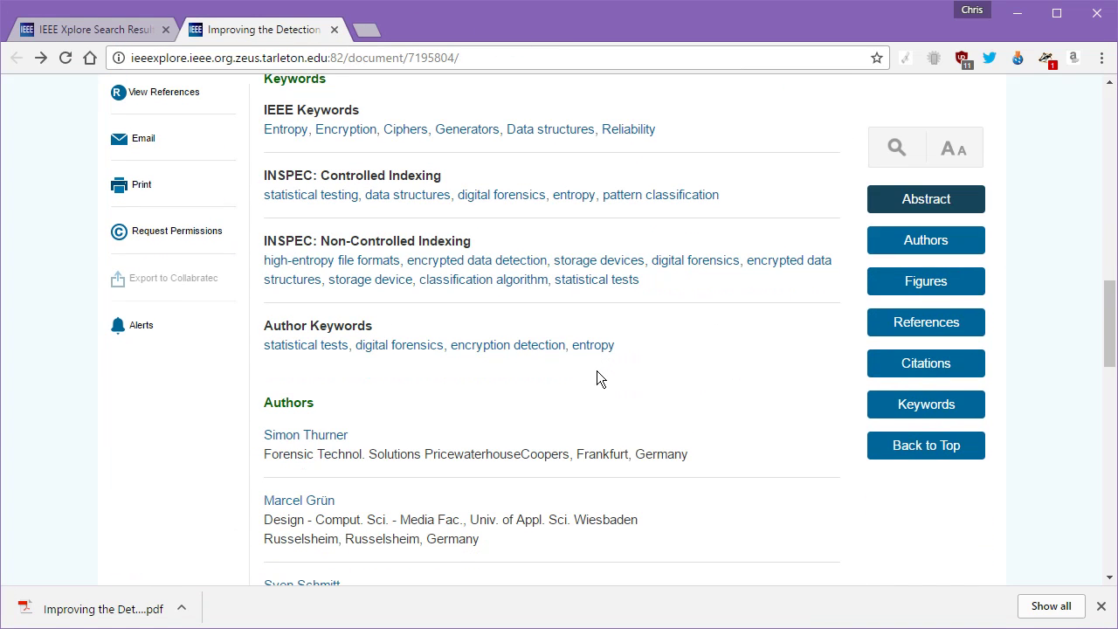
left_click(906, 373)
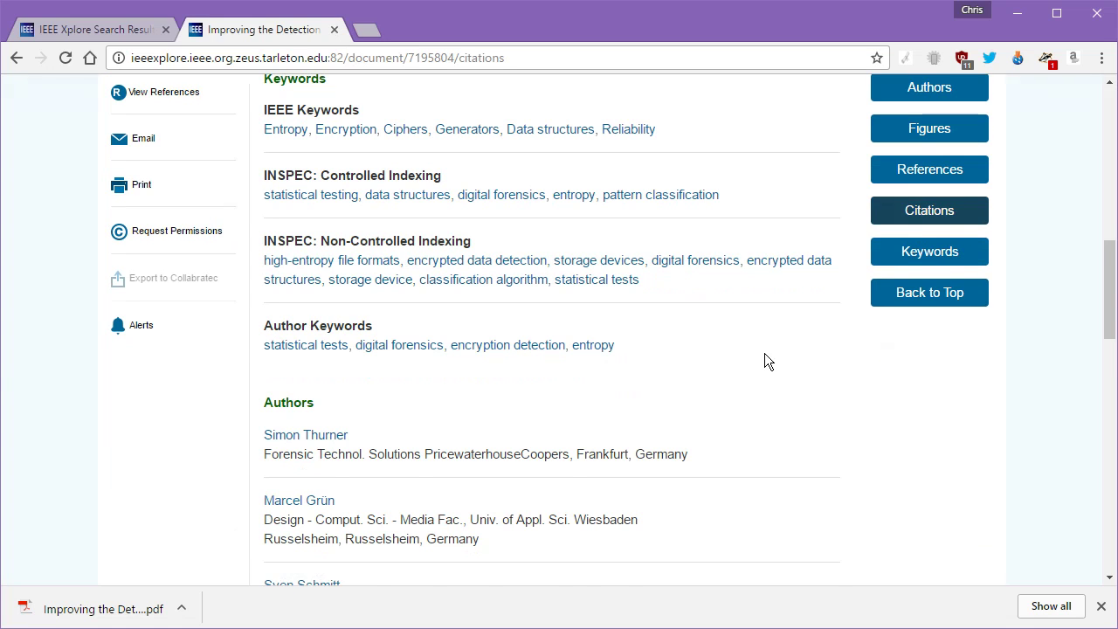
scroll(764, 362, "up", 3)
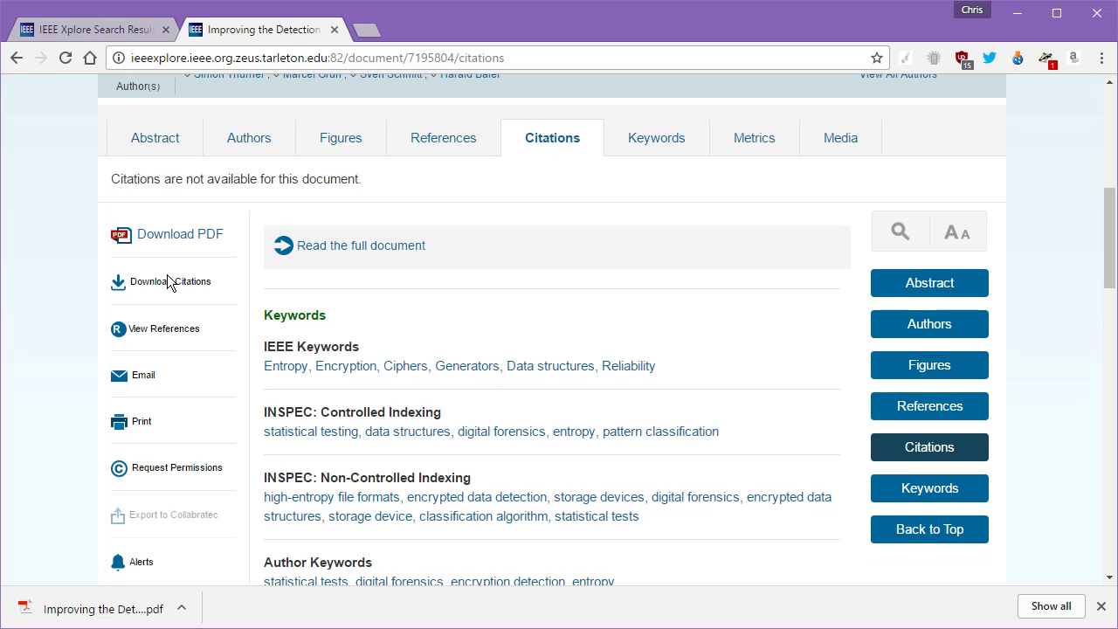
scroll(638, 354, "down", 7)
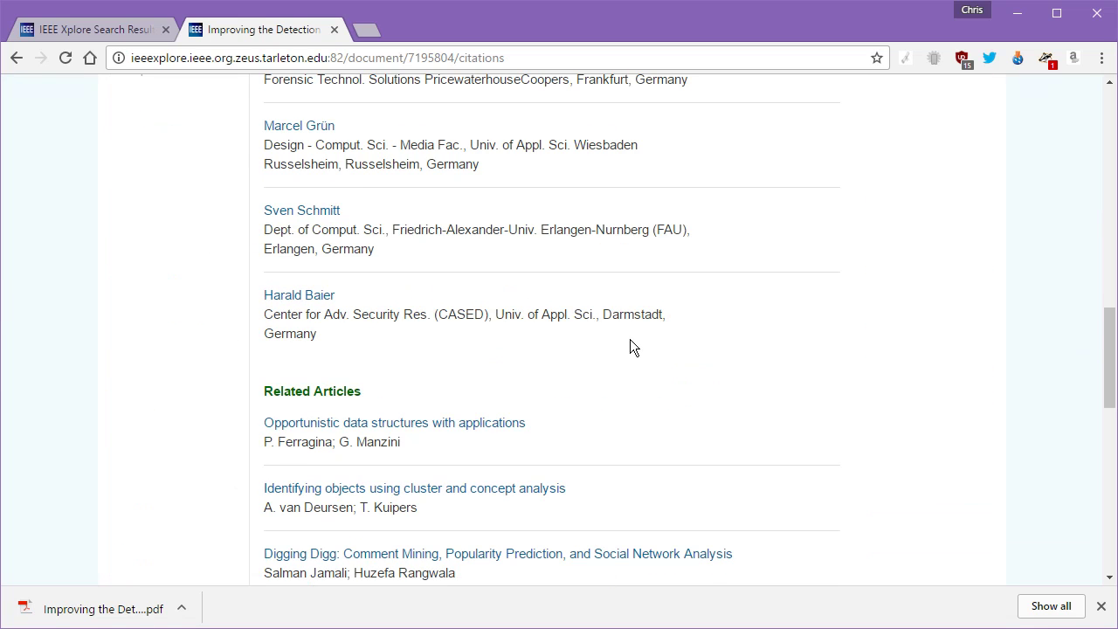
scroll(626, 347, "up", 12)
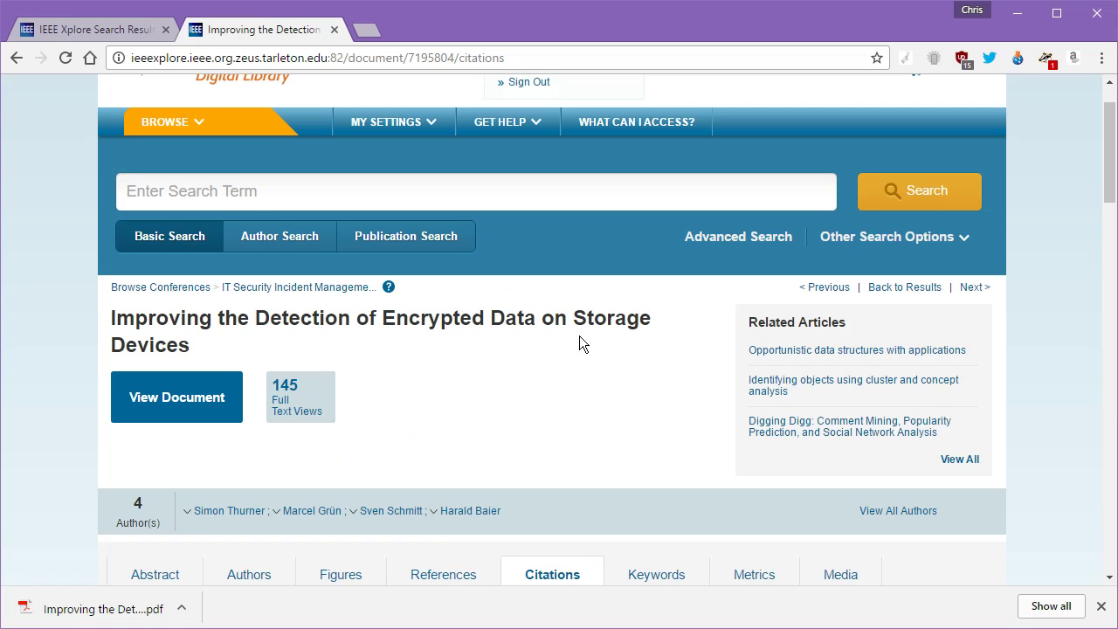
Copy the full article title and open a new browser tab.
left_click_drag(190, 346, 114, 319)
key("ctrl+c")
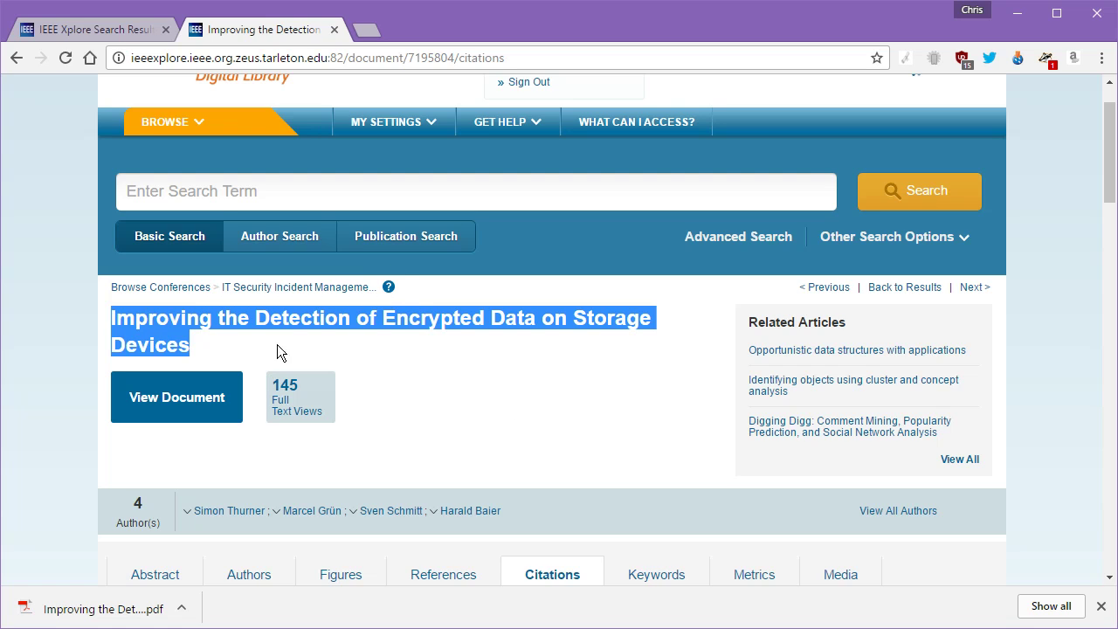
right_click(177, 330)
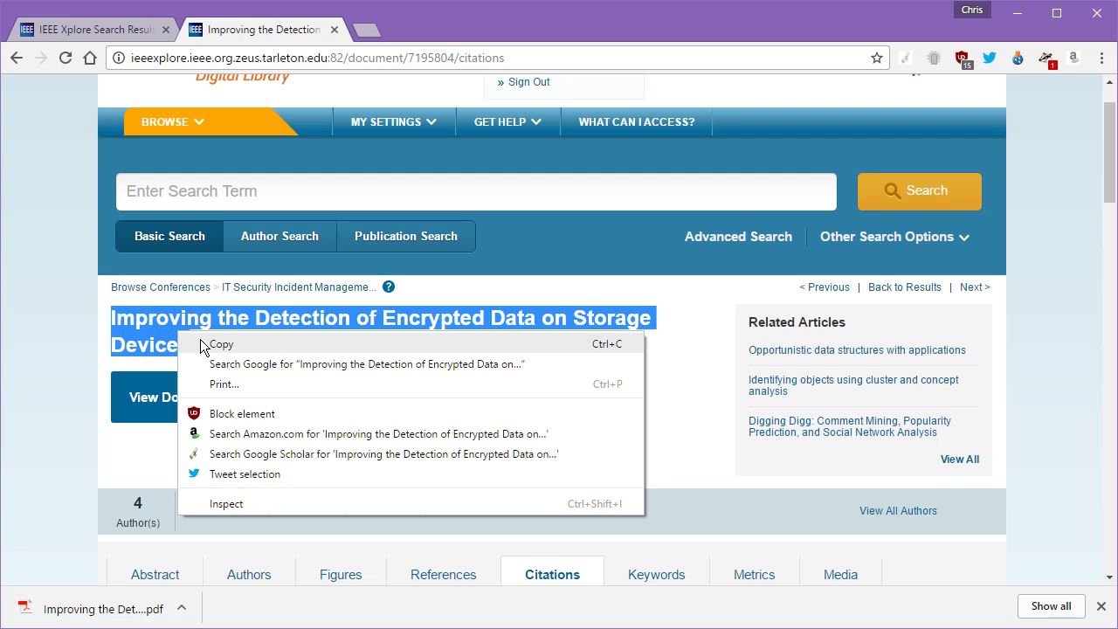
left_click(202, 345)
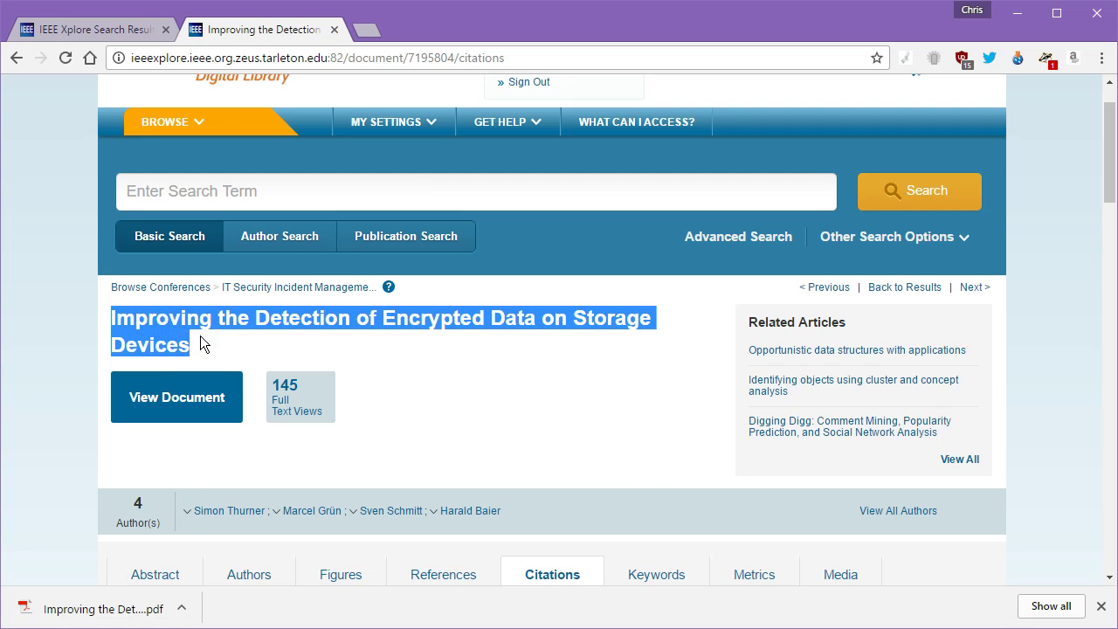
left_click(372, 32)
Go to Google Scholar via the 'scholar.' address suggestion.
type("scho")
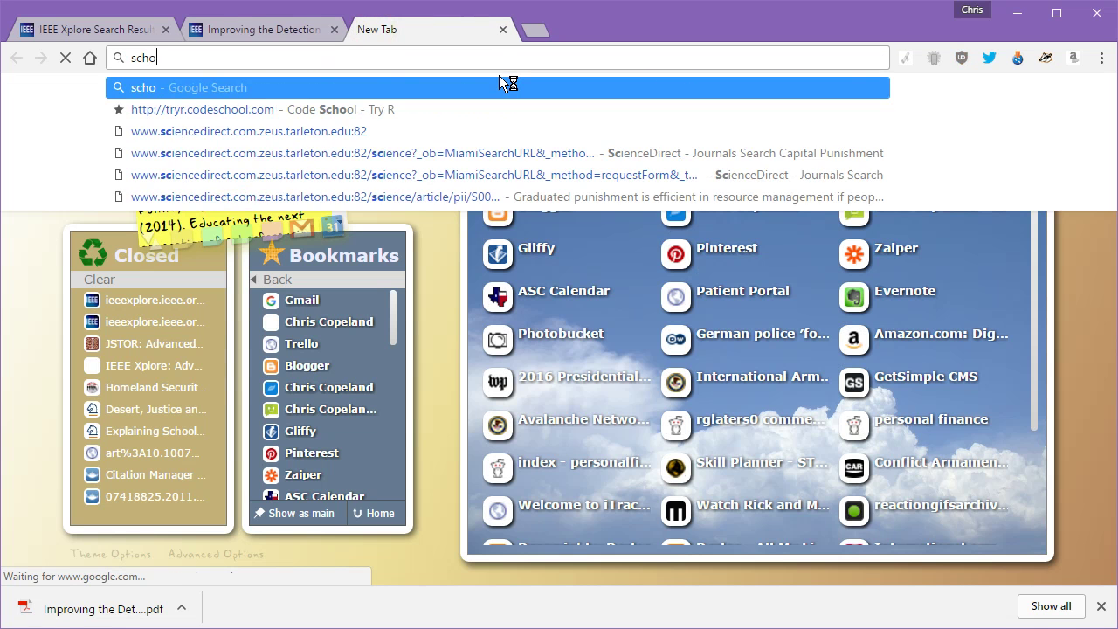
type("lar.")
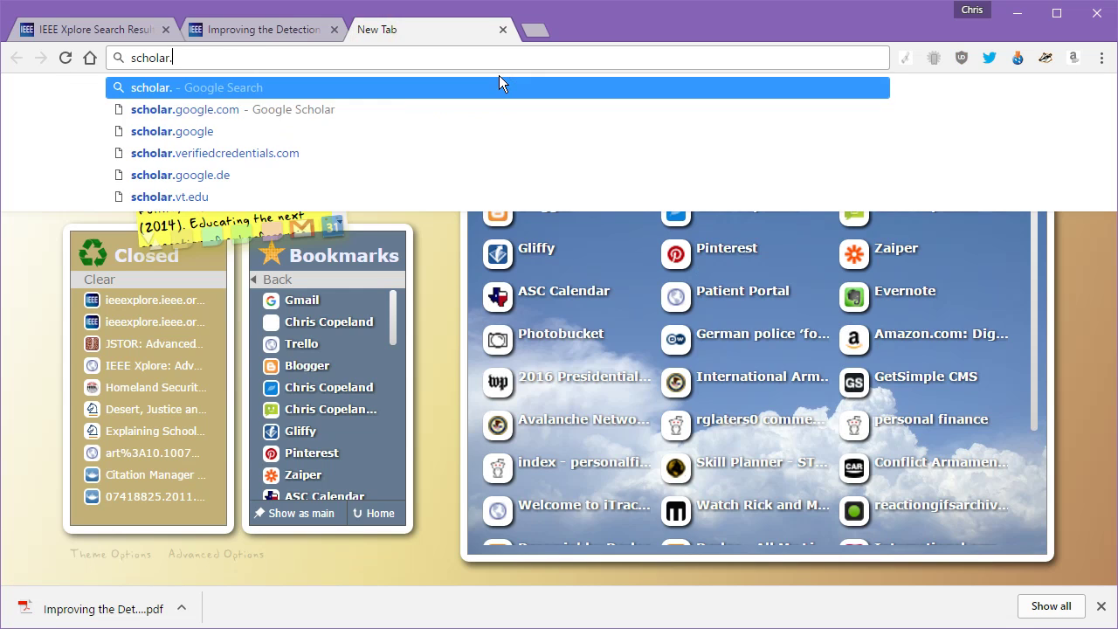
key("Down")
key("Return")
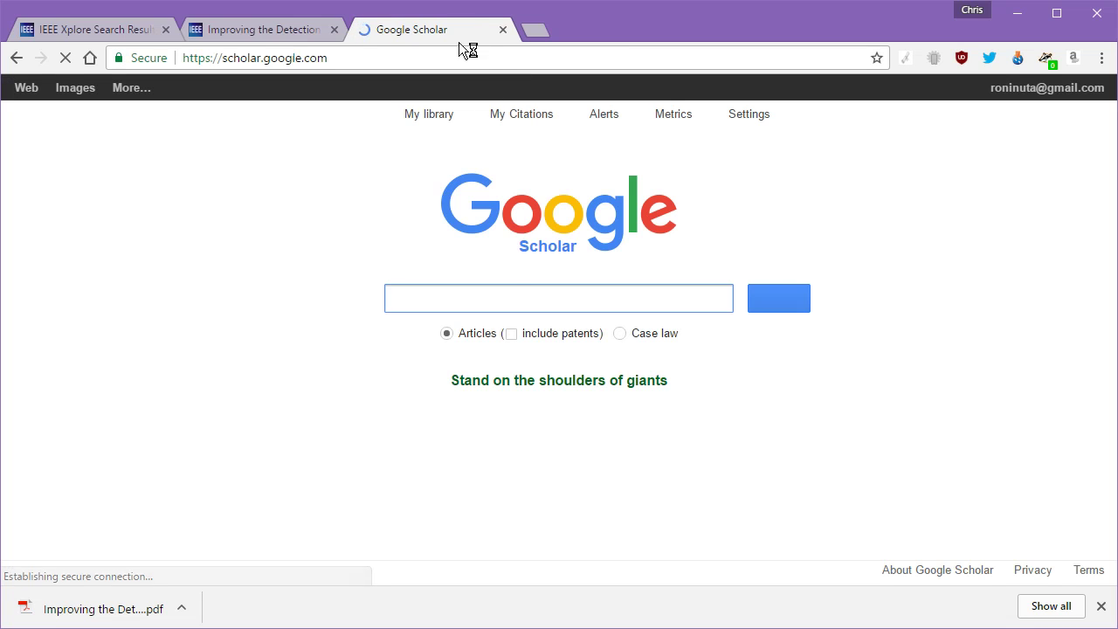
Search Google Scholar for the pasted title 'Improving the Detection of Encrypted Data on Storage Devices'.
right_click(487, 295)
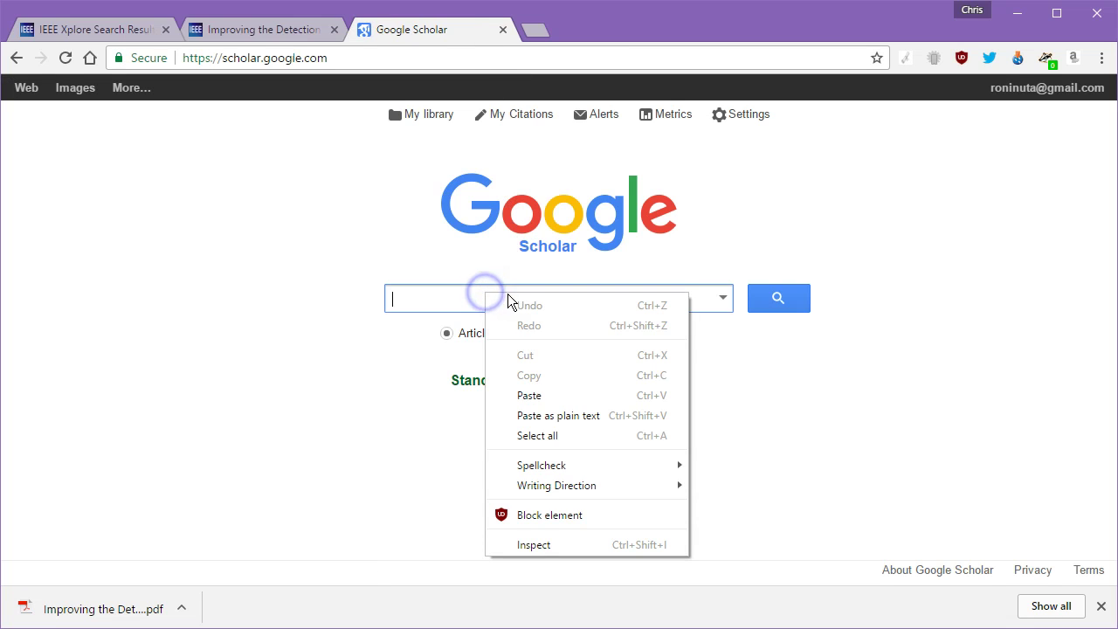
left_click(546, 395)
left_click(773, 290)
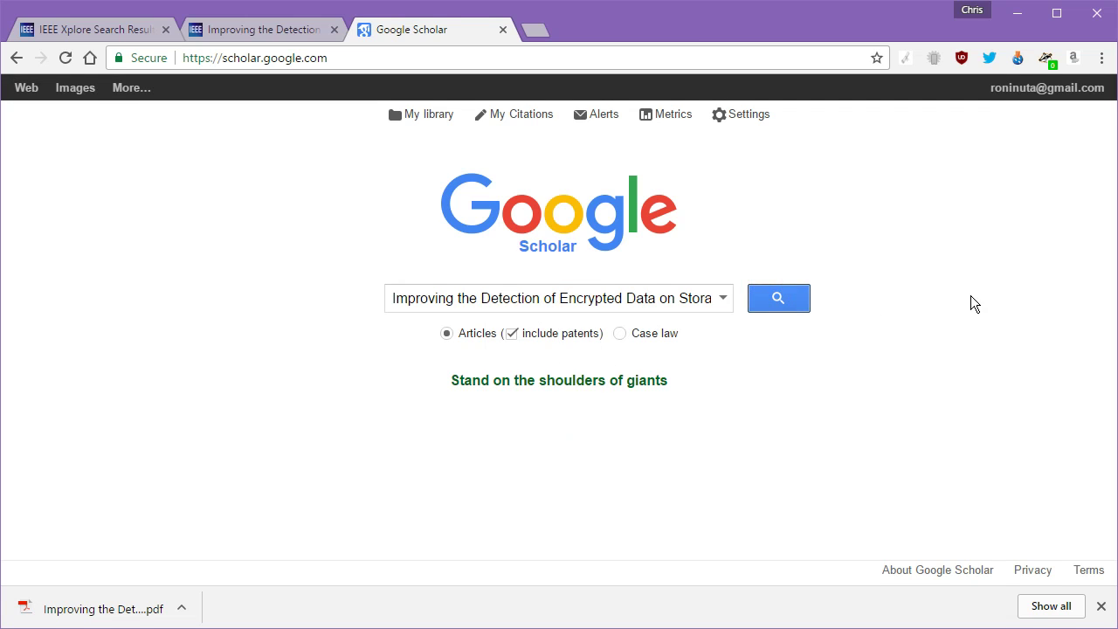
left_click(803, 298)
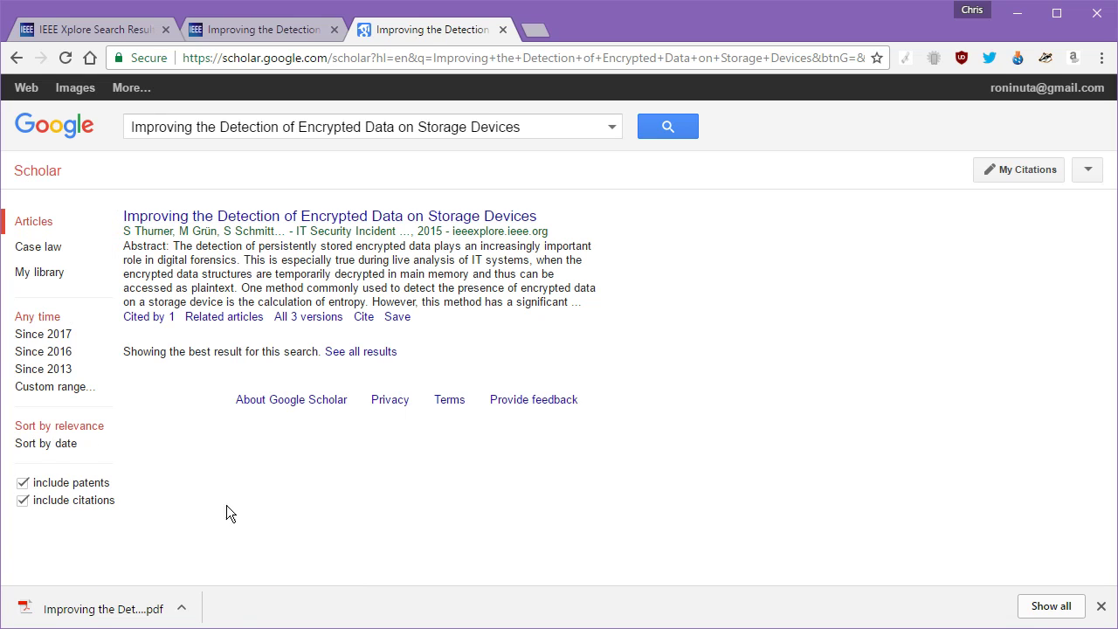
mouse_move(373, 323)
left_mouse_down()
mouse_move(368, 302)
mouse_move(364, 328)
left_mouse_up()
Open the Scholar result's Cite options and show its BibTeX entry.
left_click(366, 319)
left_click(365, 318)
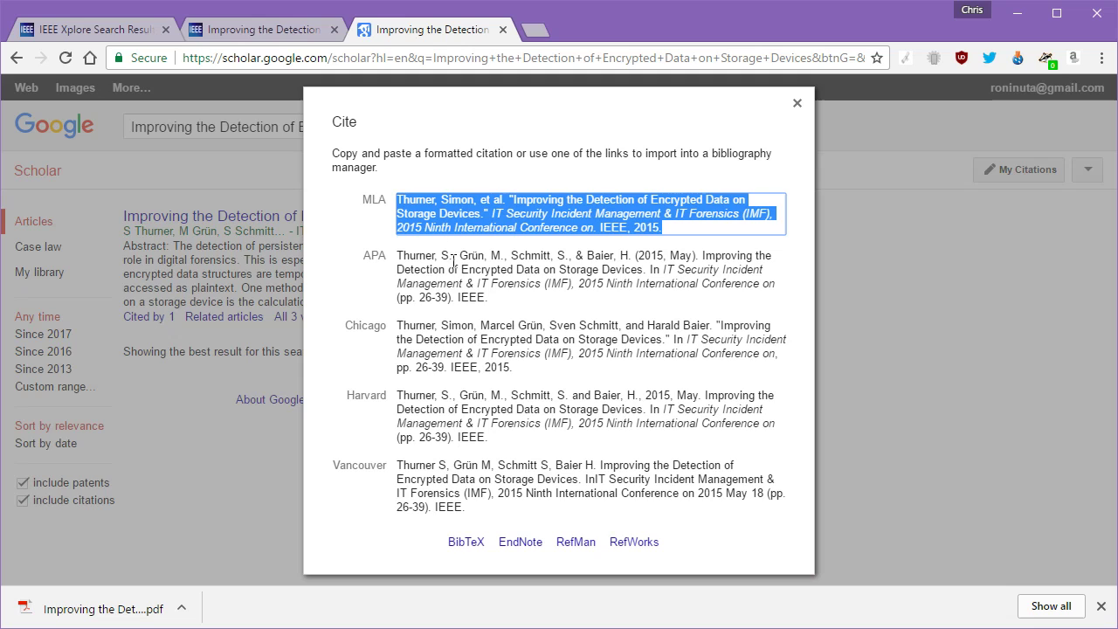
left_click(468, 543)
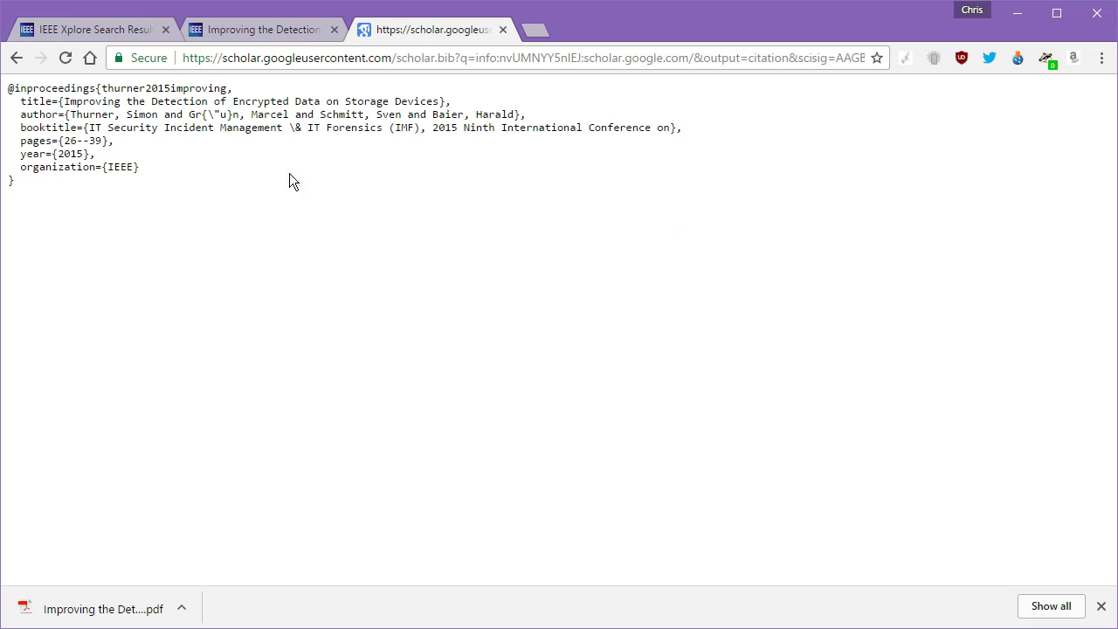
Save the BibTeX link as 'Improving the Detection of Encrypted Data on Storage Devices.sdx' in Research Methods Downloads.
left_click(17, 58)
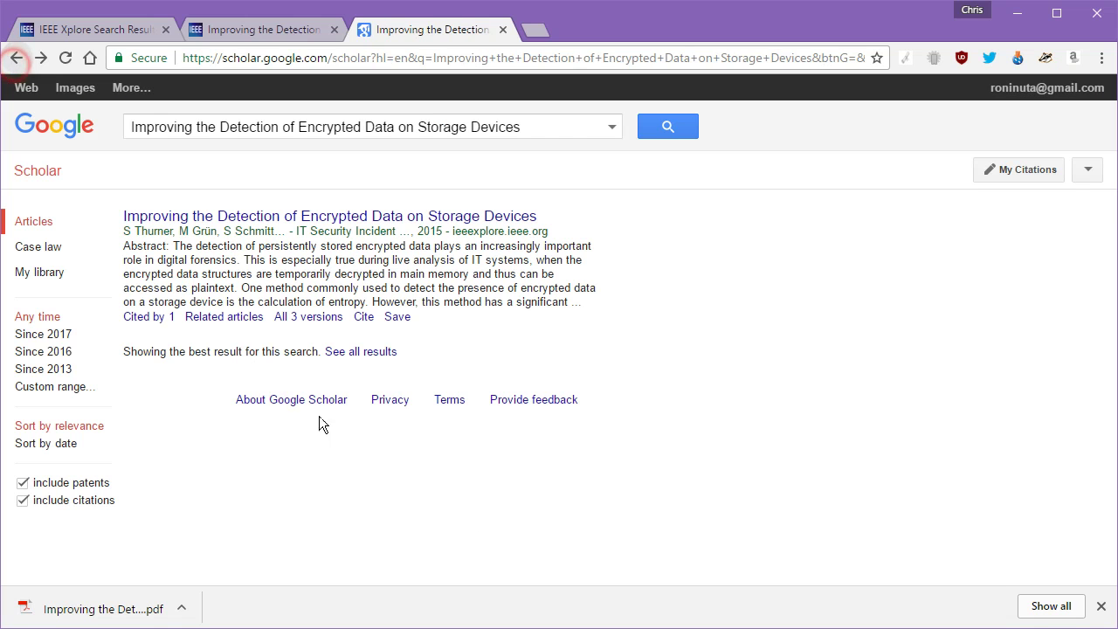
left_click(370, 320)
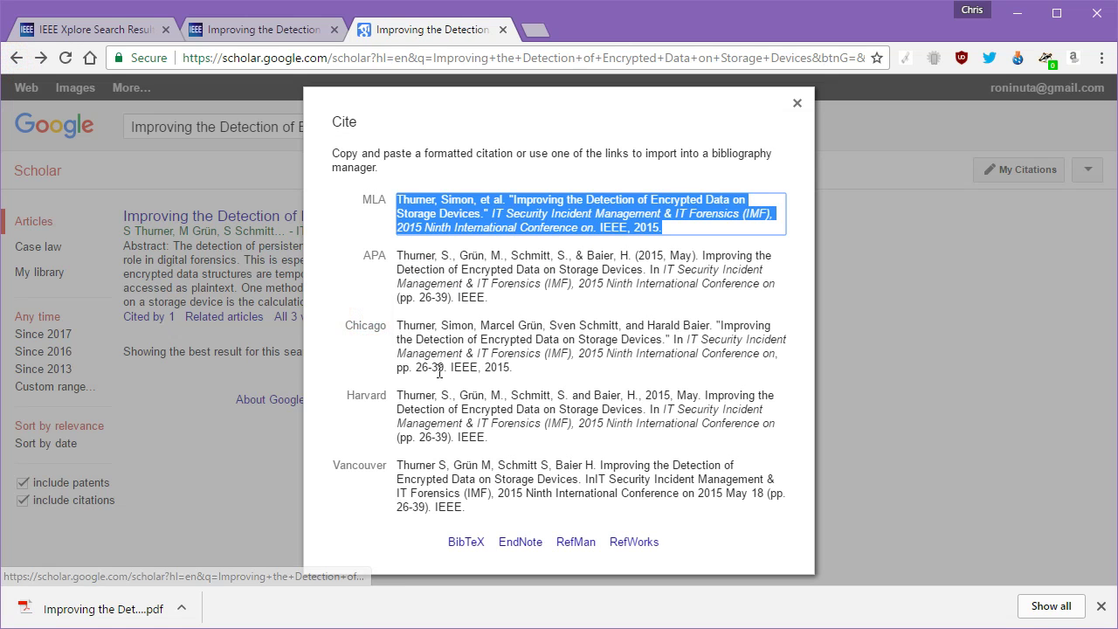
right_click(476, 543)
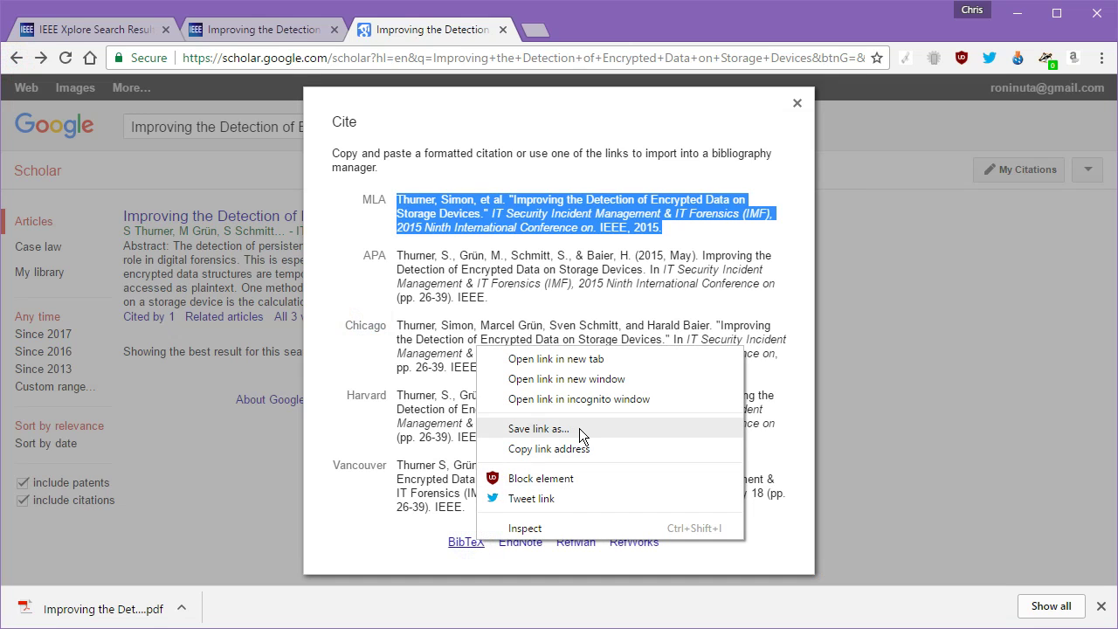
left_click(626, 428)
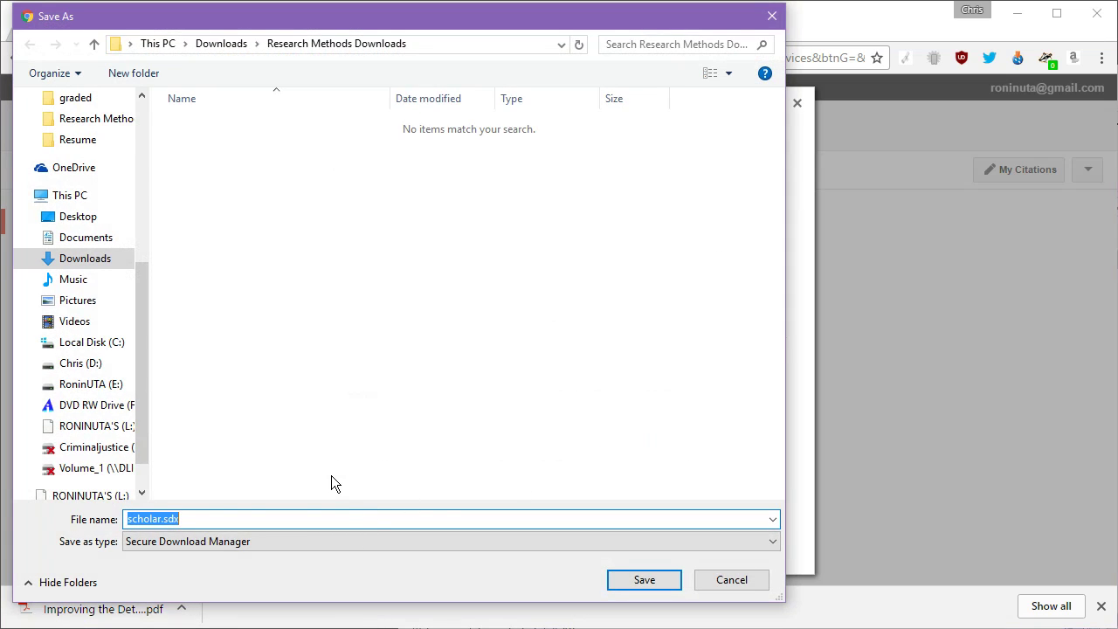
key("ctrl+v")
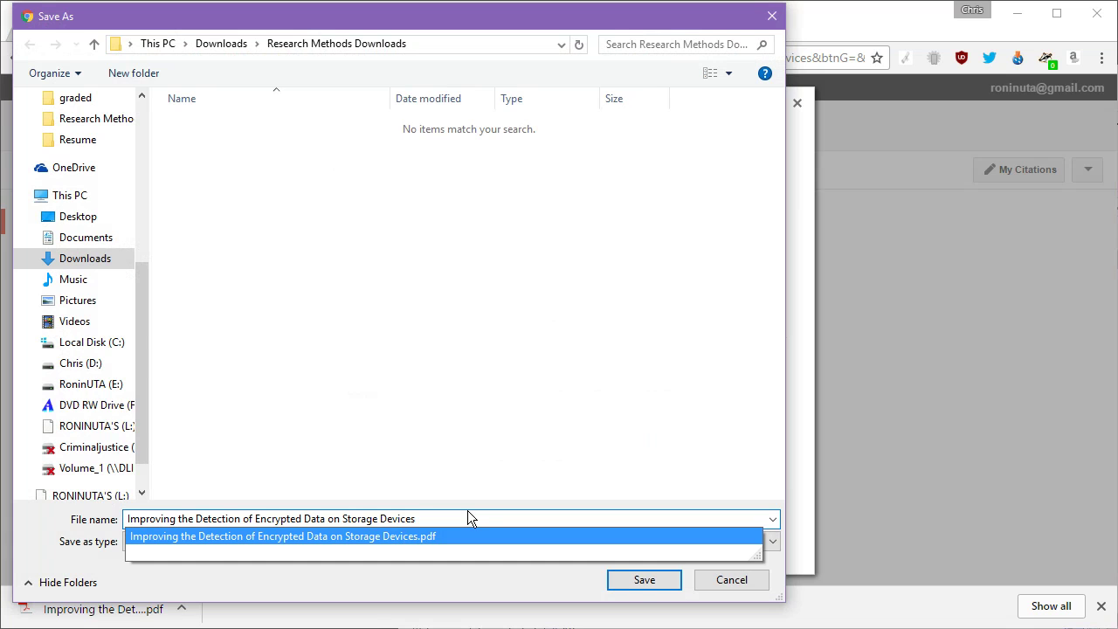
type(".sdx")
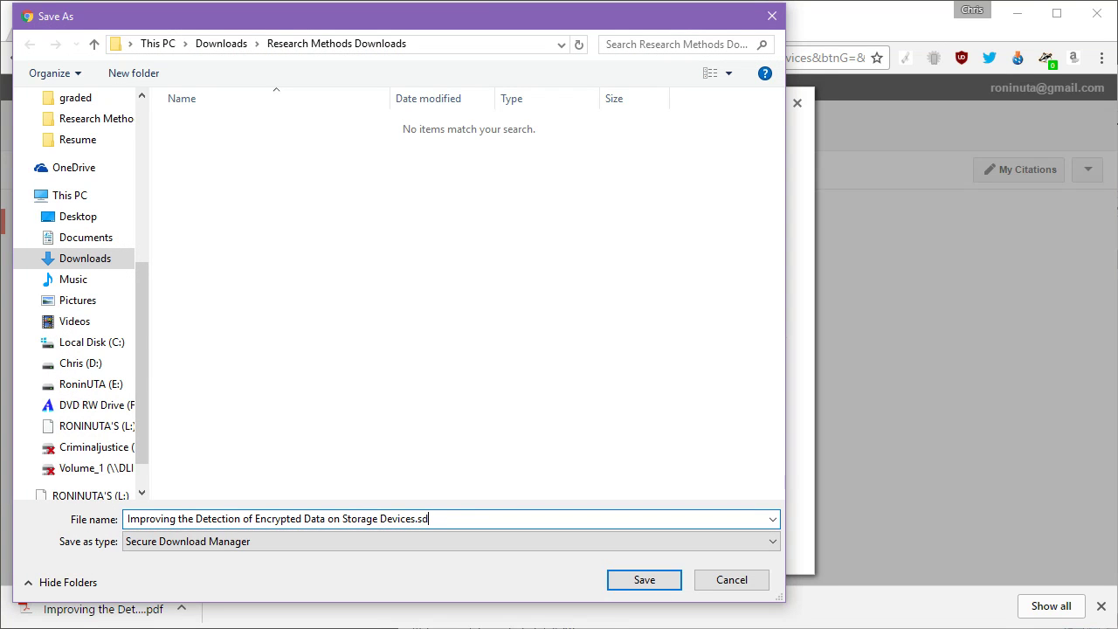
left_click(643, 579)
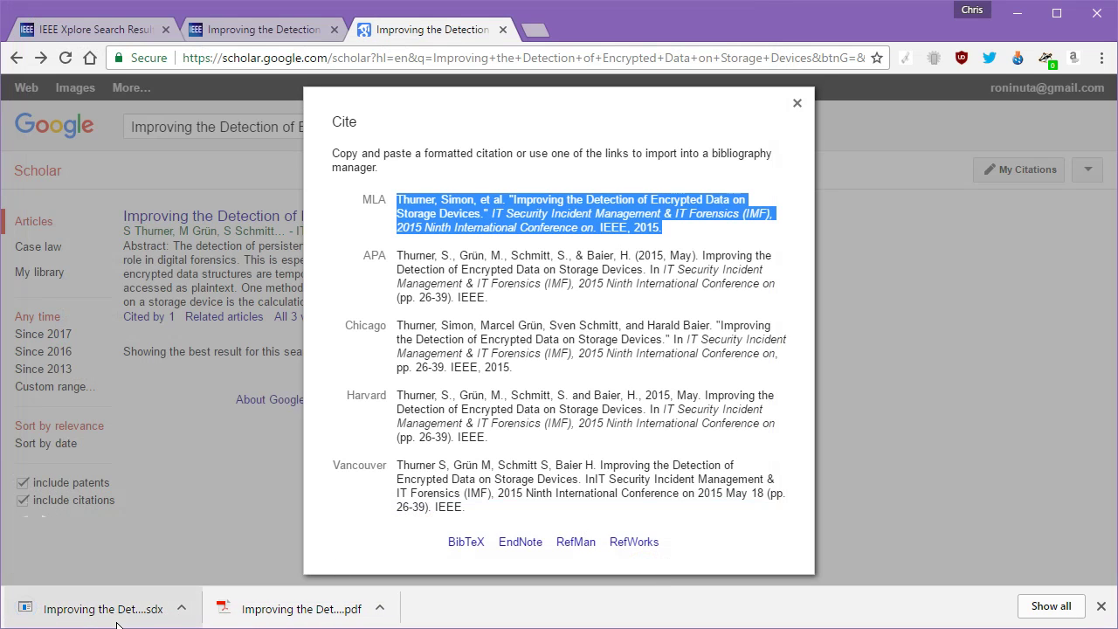
Check the Research Methods Downloads folder for the new .sdx file beside the PDF.
key("alt+Tab")
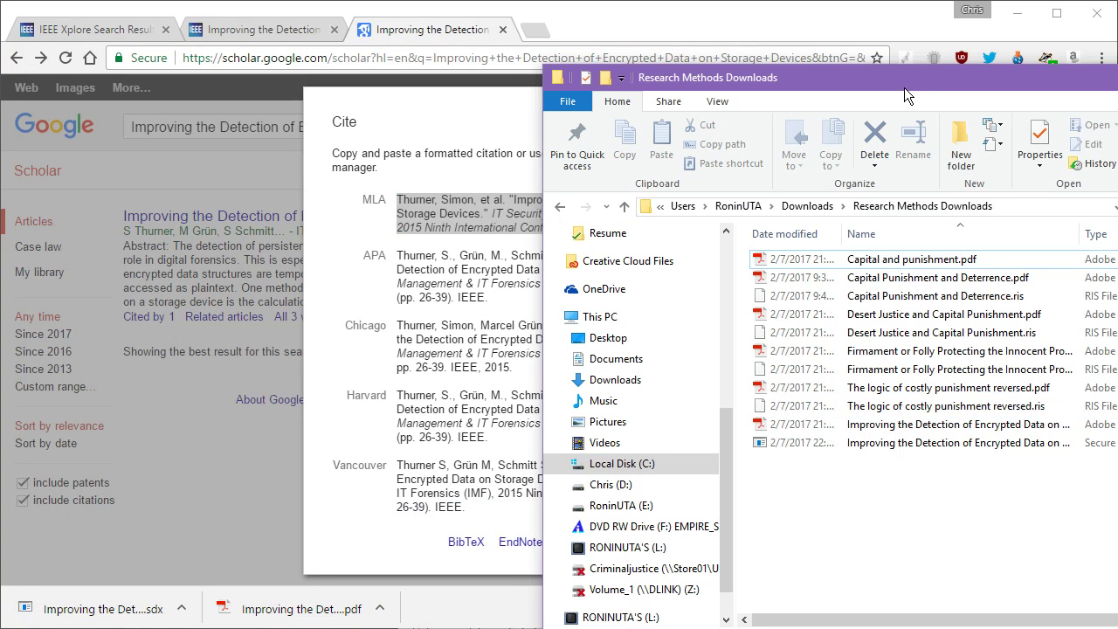
left_click_drag(900, 38, 652, 33)
left_click(669, 397)
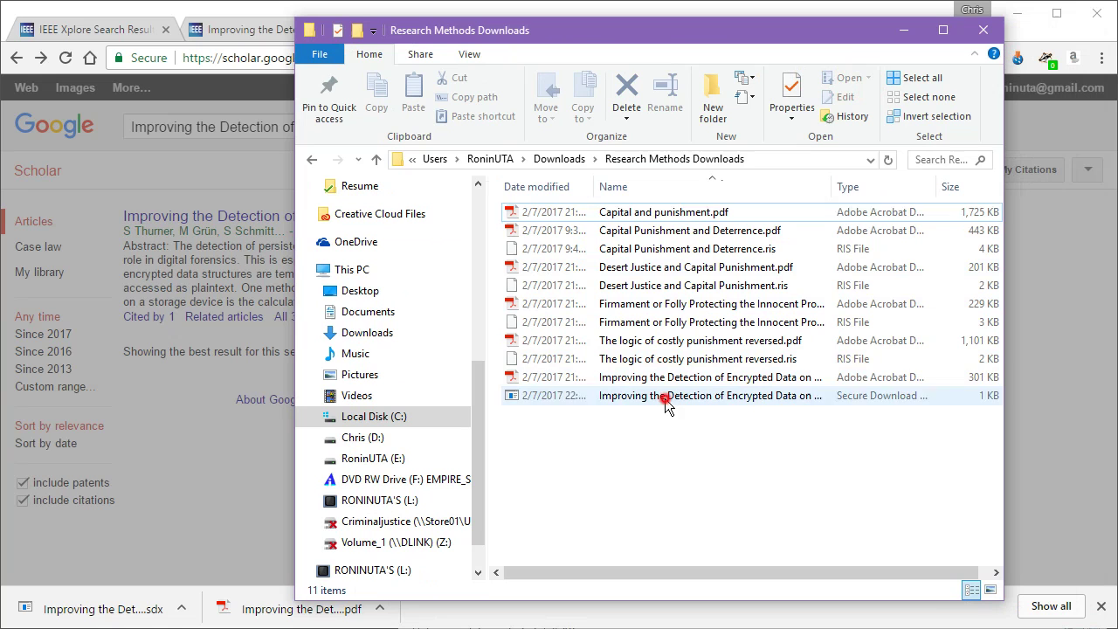
left_click(715, 379)
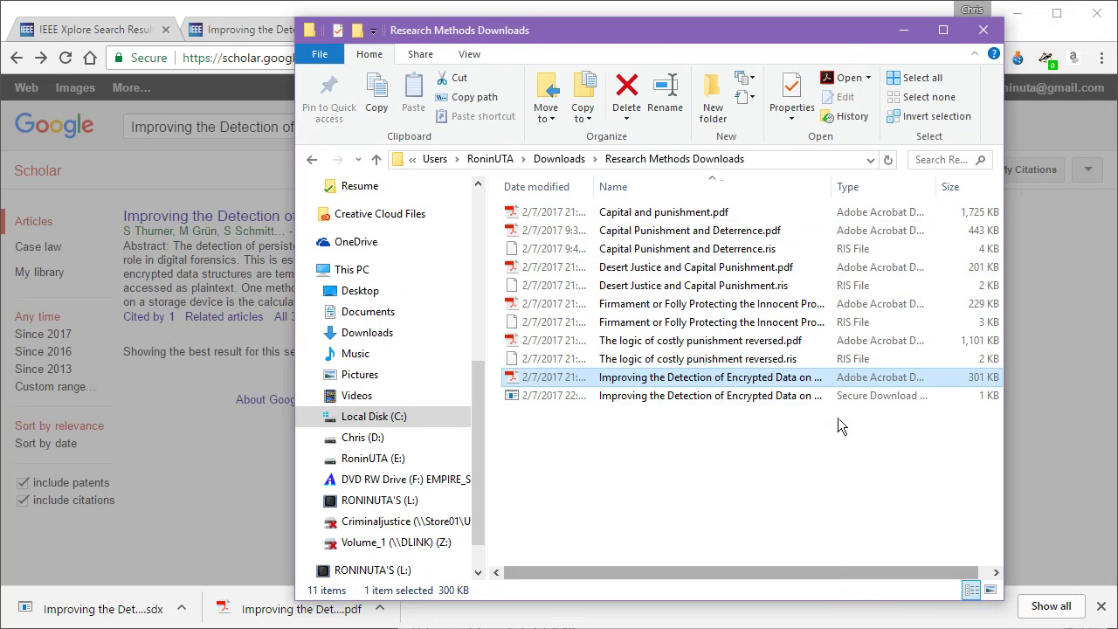
Close the Cite popup and the Google Scholar tab, returning to the IEEE Xplore article.
left_click(905, 34)
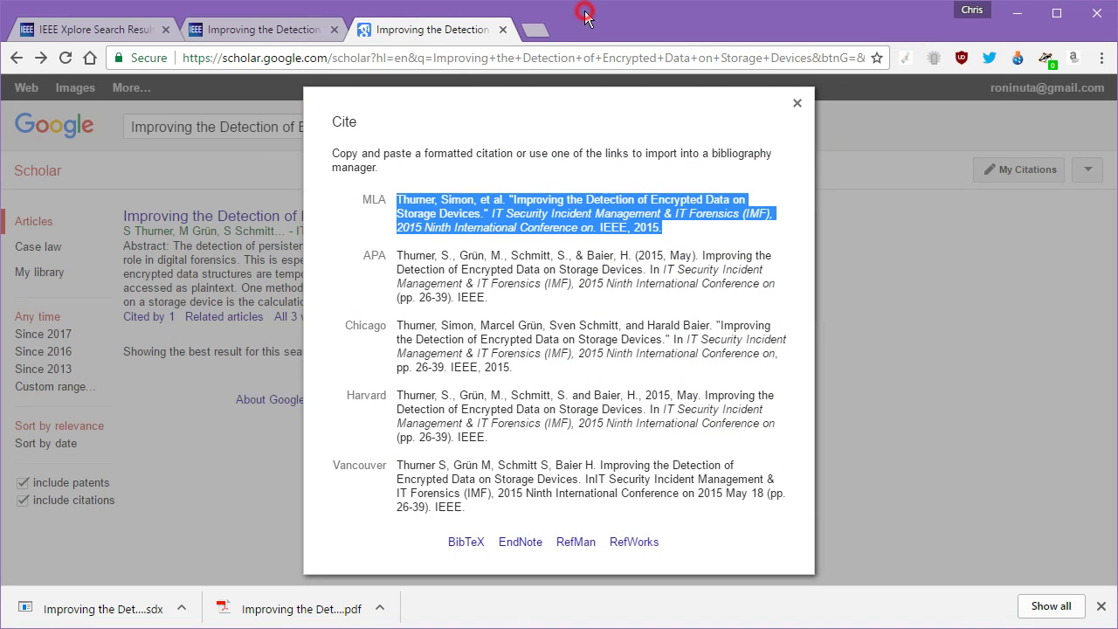
left_click(797, 105)
left_click(503, 30)
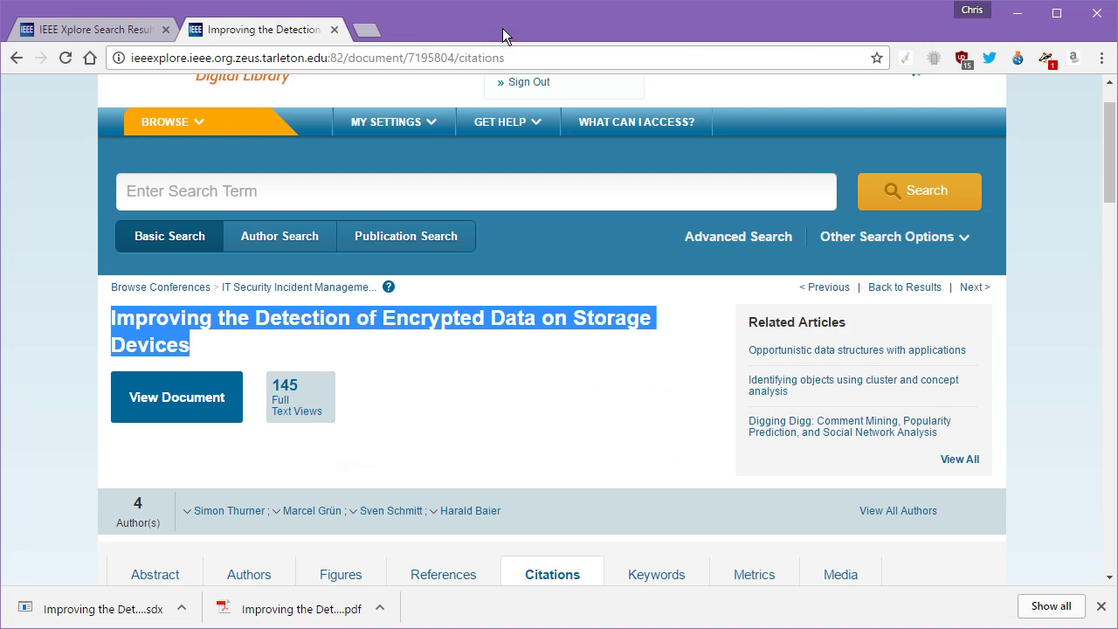
left_click(463, 383)
Open the article's References section and scroll through references and related articles.
scroll(471, 386, "down", 5)
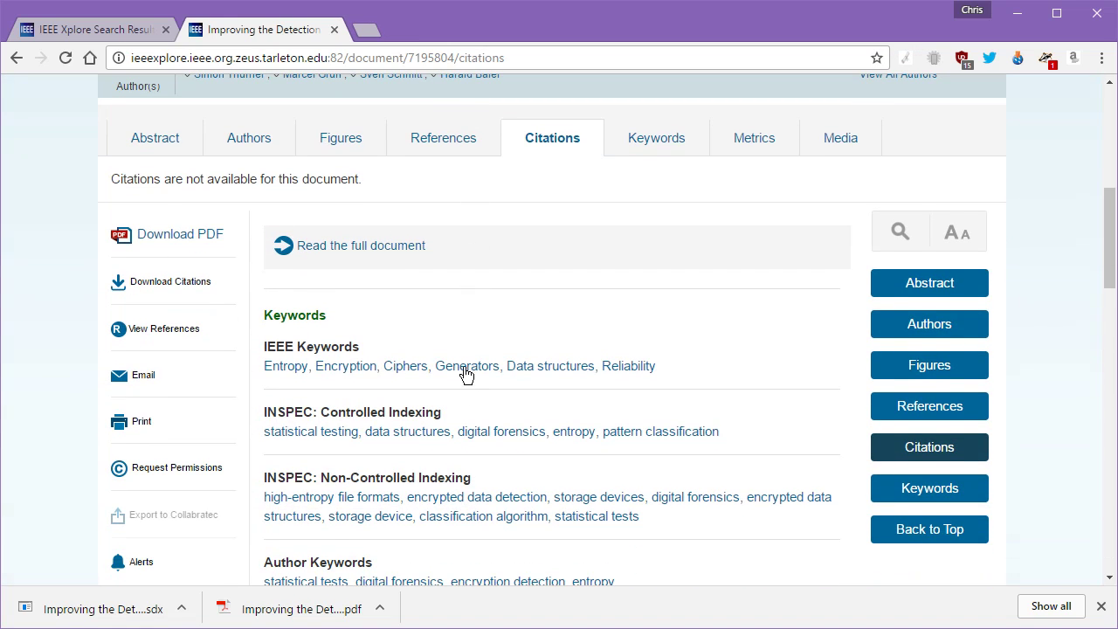
left_click(445, 143)
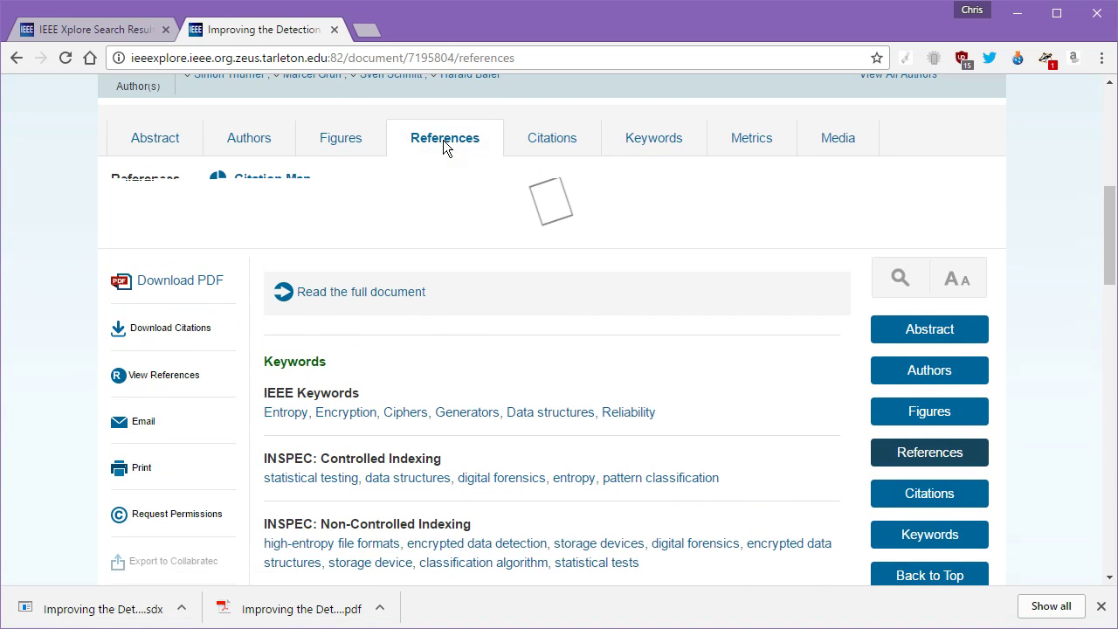
scroll(504, 510, "down", 1)
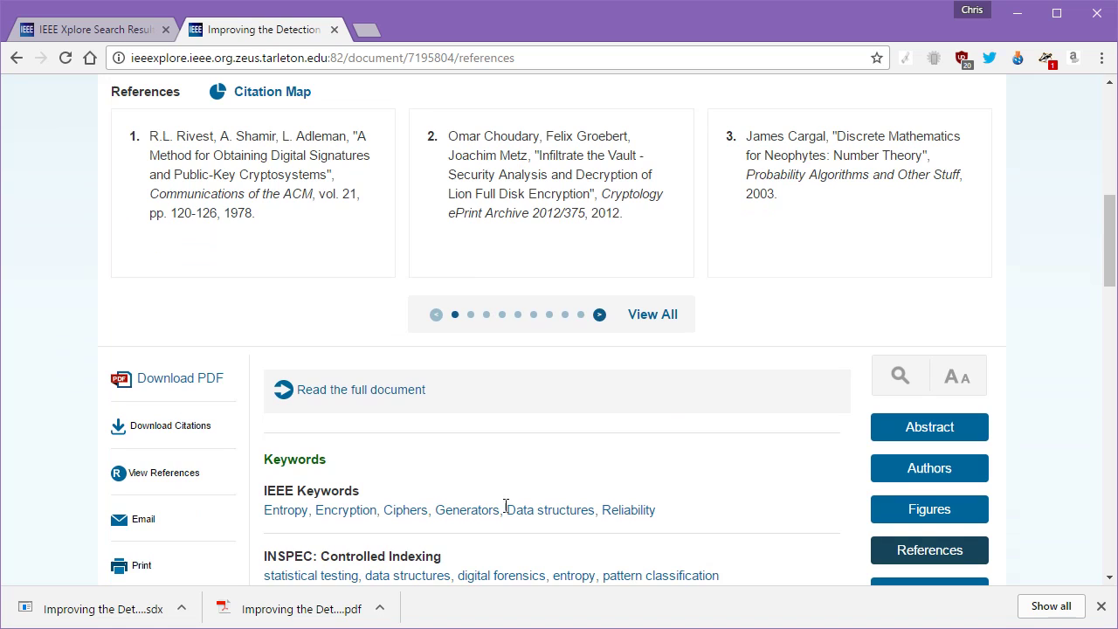
scroll(497, 476, "down", 3)
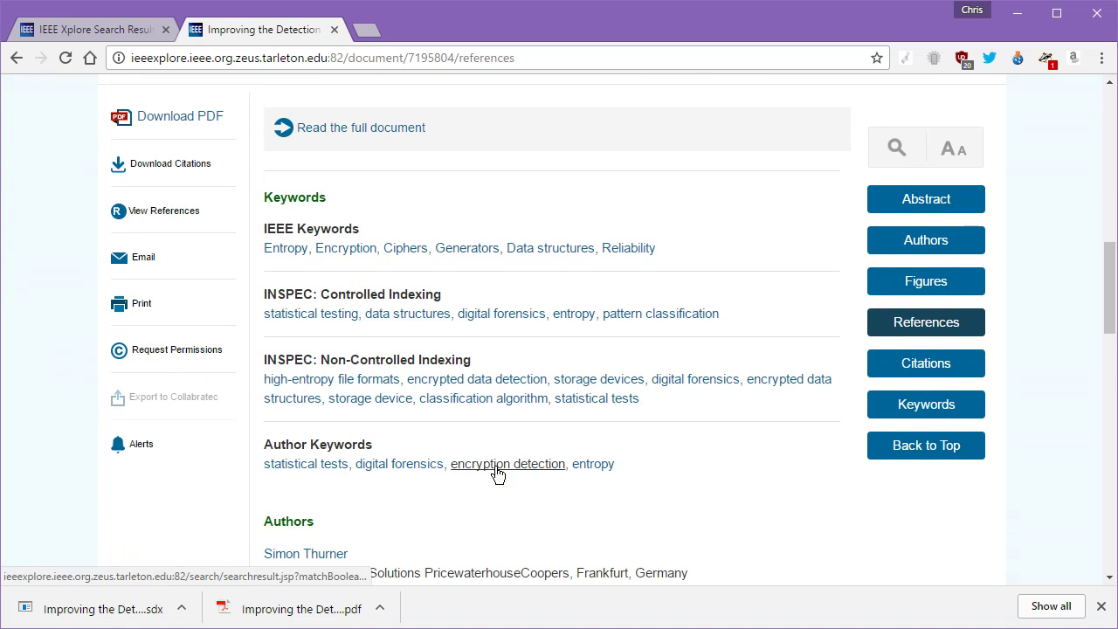
scroll(497, 471, "down", 2)
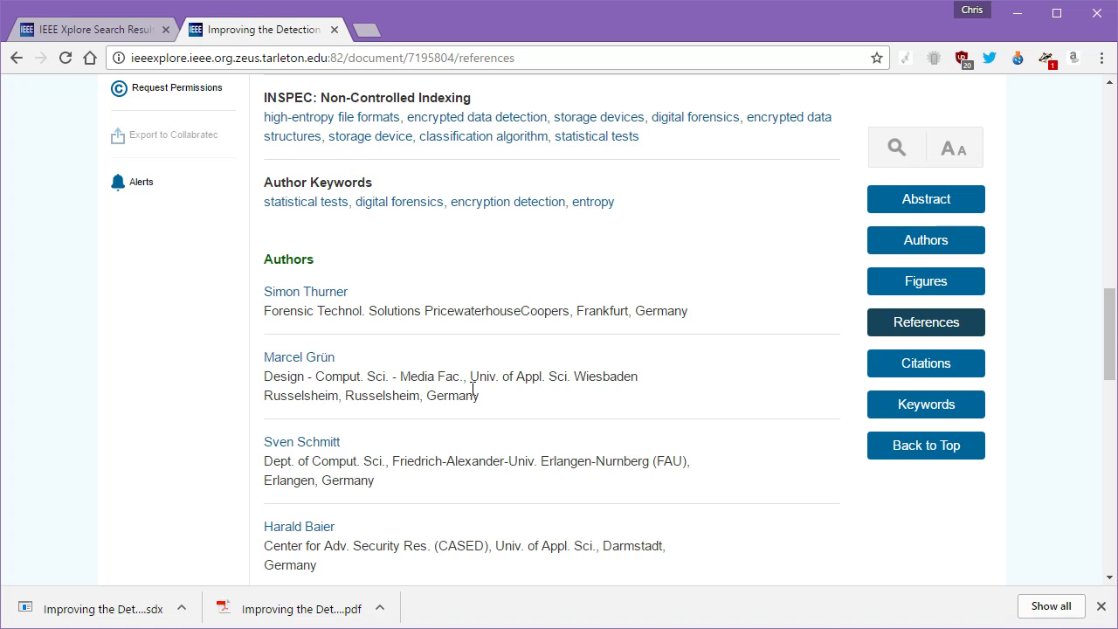
scroll(472, 385, "down", 3)
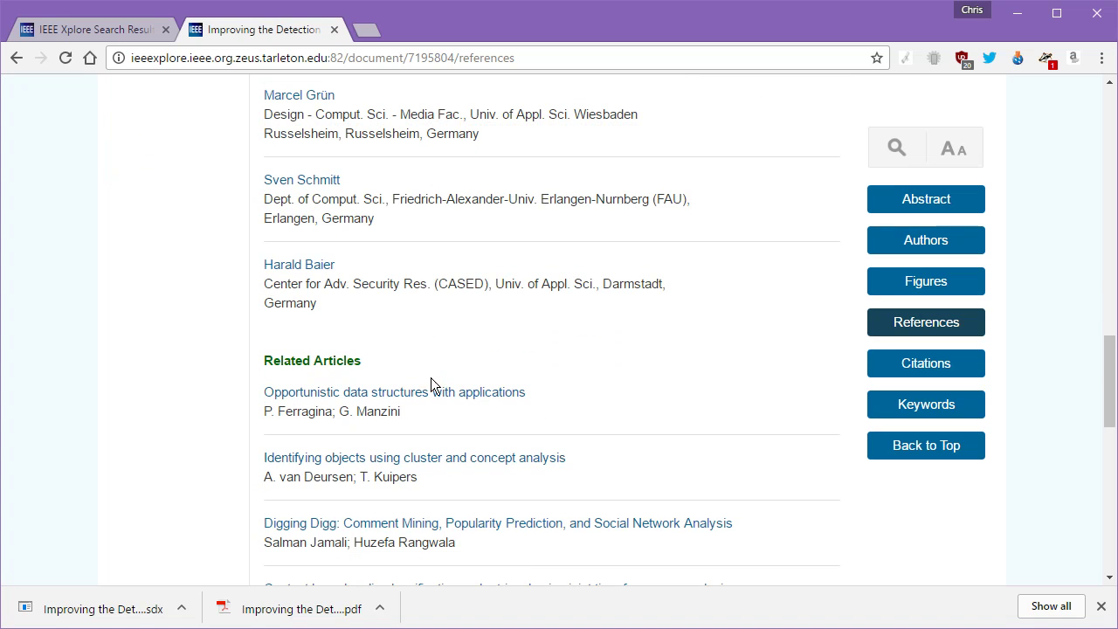
scroll(502, 506, "down", 3)
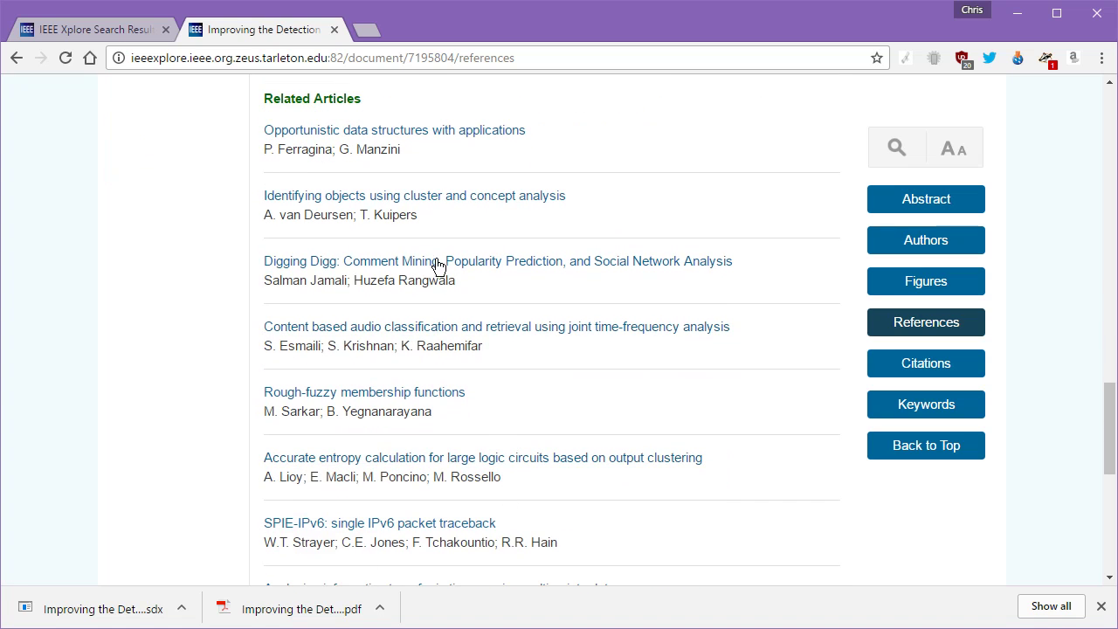
Switch to the 'Encrypted Storage' search results tab and scroll back to results 1-25 of 951.
left_click(95, 31)
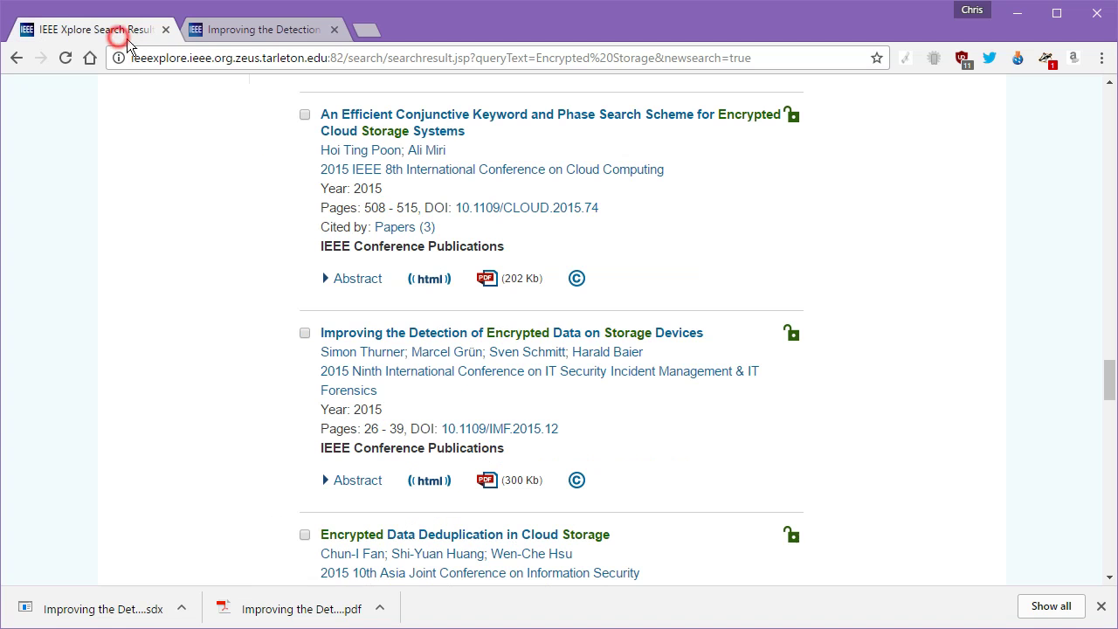
scroll(555, 353, "down", 1)
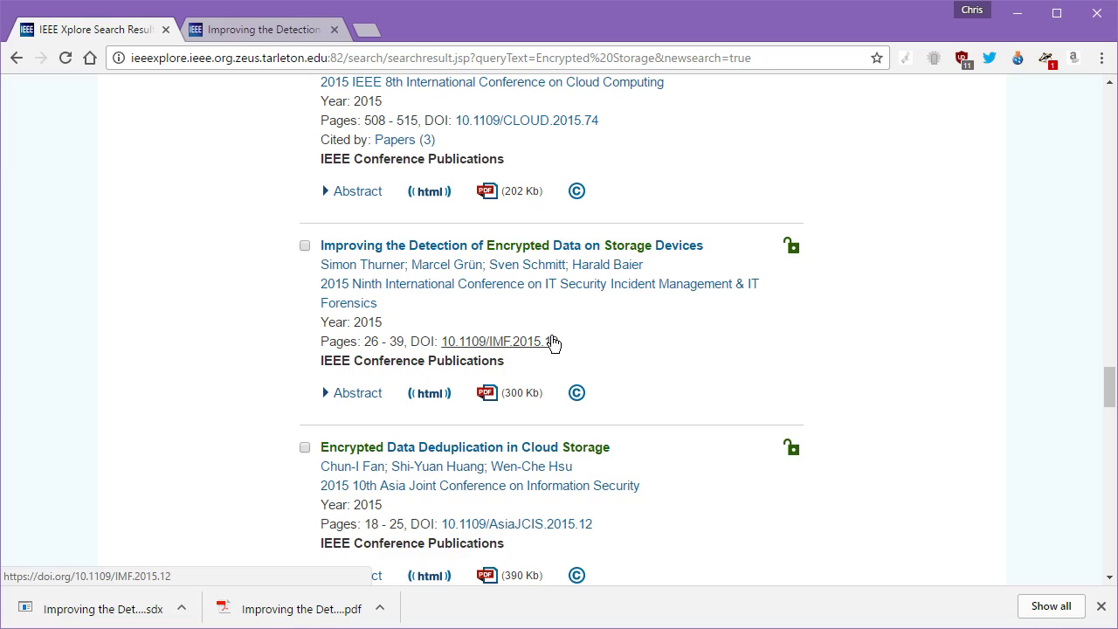
scroll(551, 342, "up", 20)
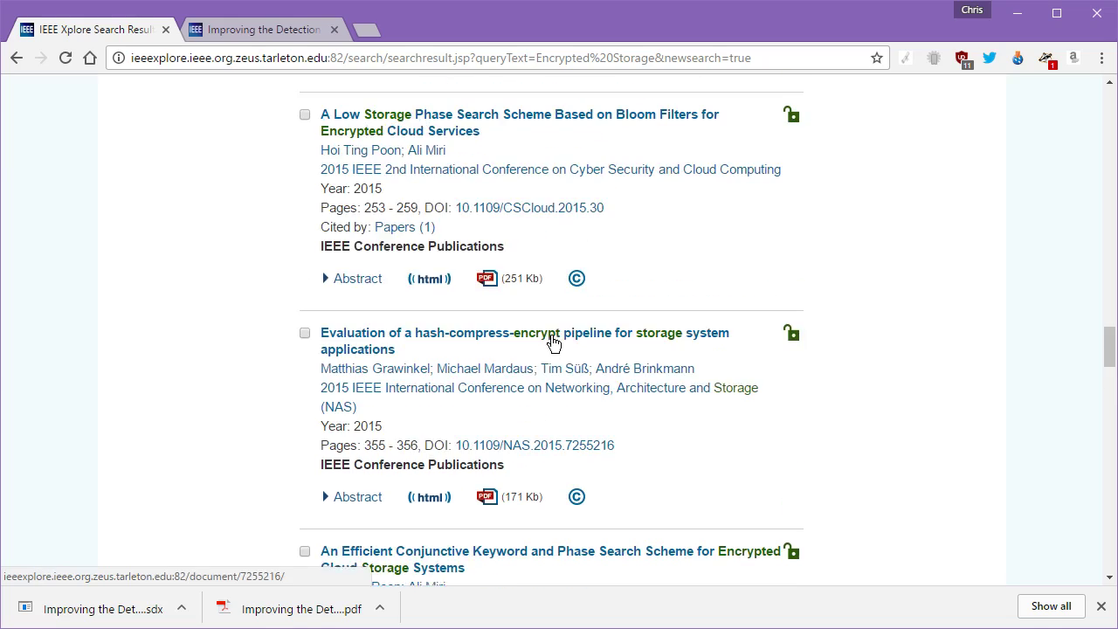
scroll(551, 342, "up", 5)
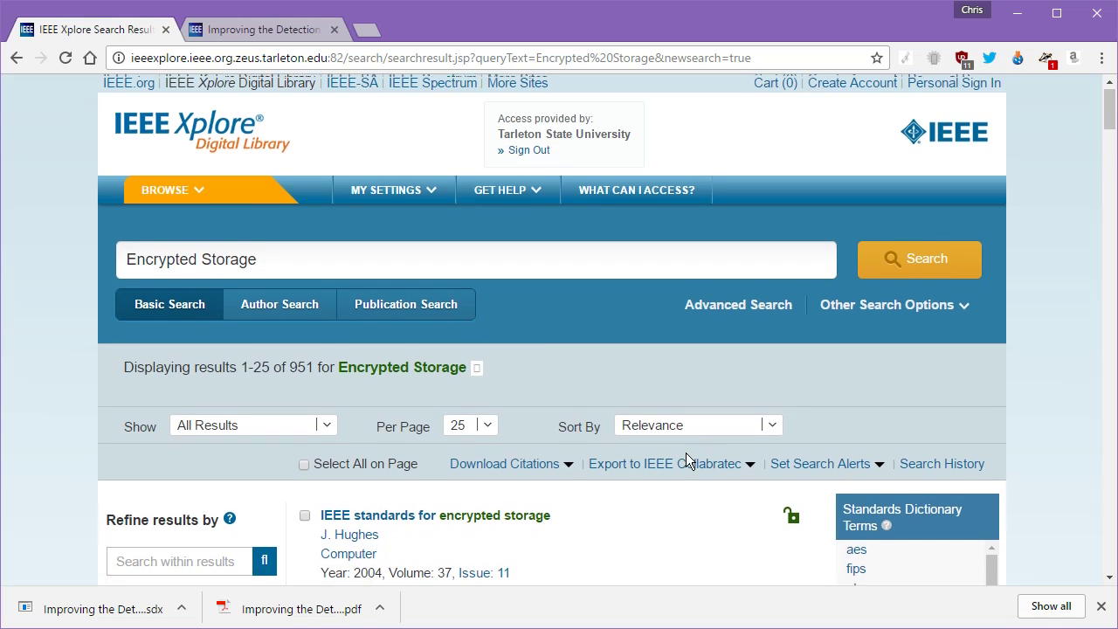
scroll(684, 450, "down", 1)
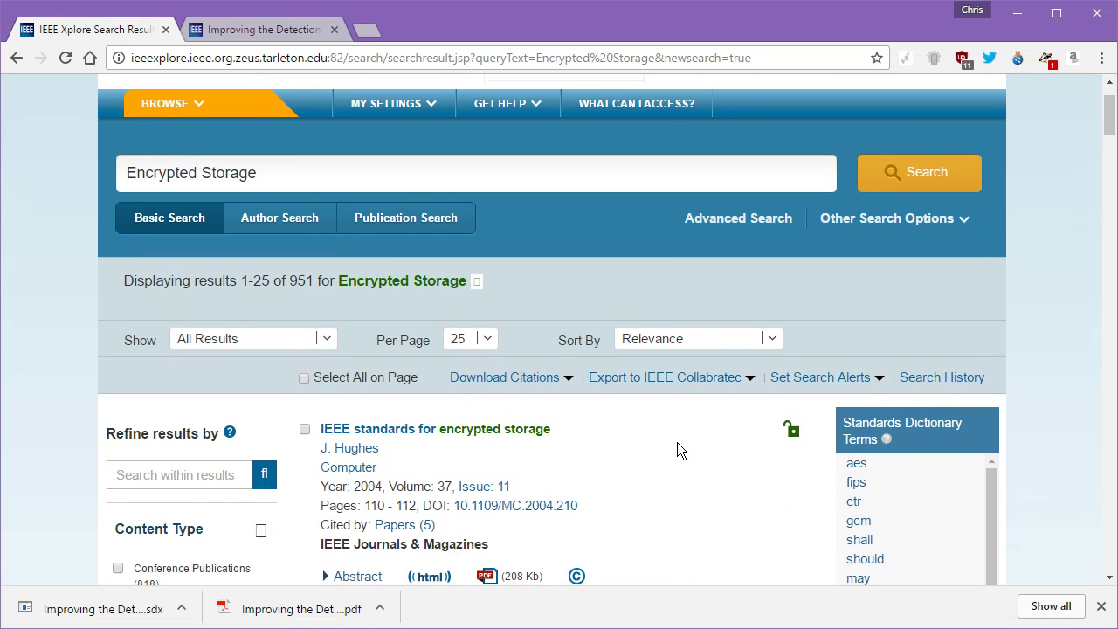